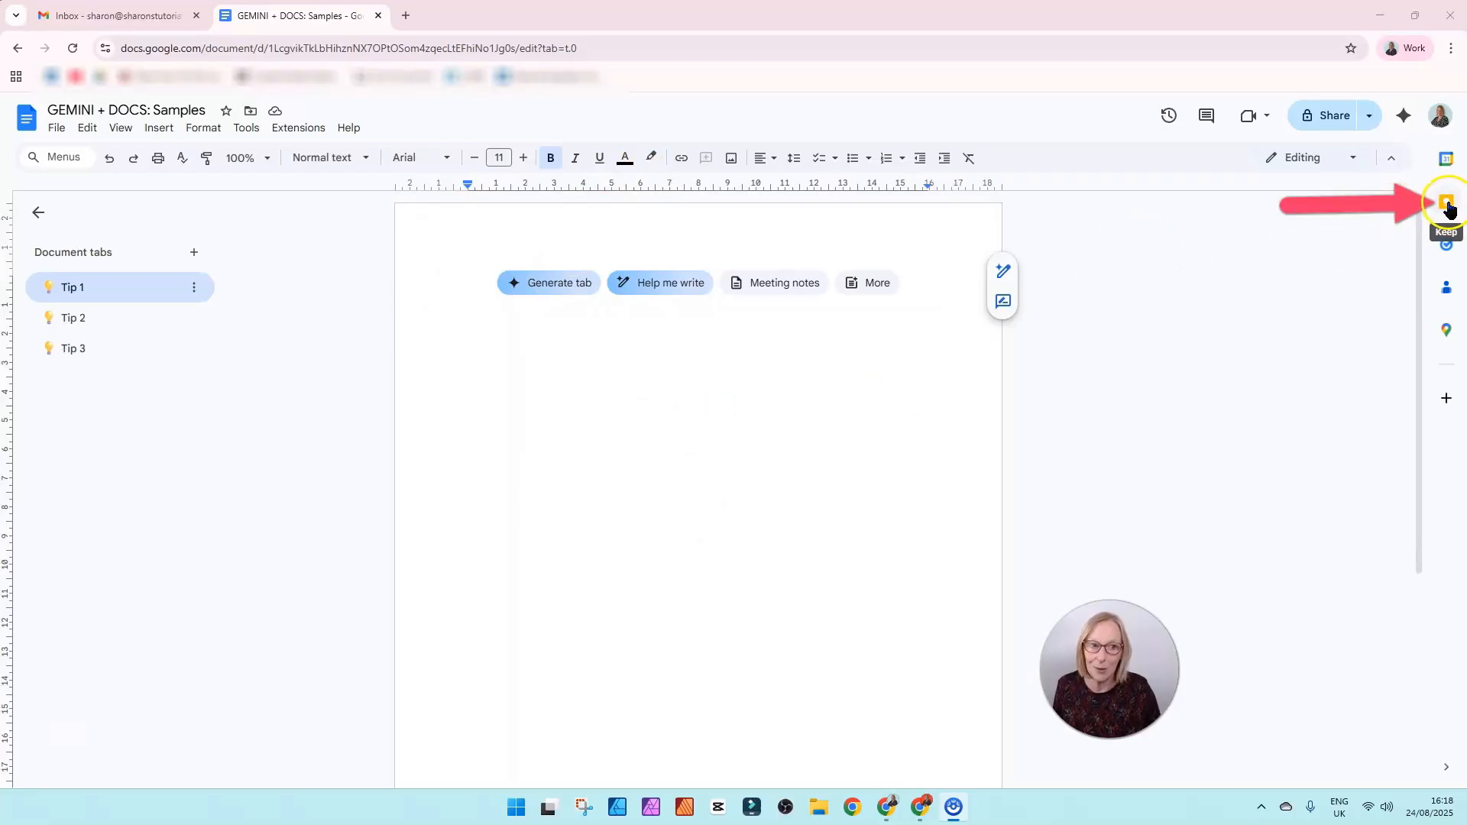
- Insert the "YT Ideas" note from Keep into the empty Tip 1 page and close the notes
{"action": "left_click", "coordinate": [1447, 203]}
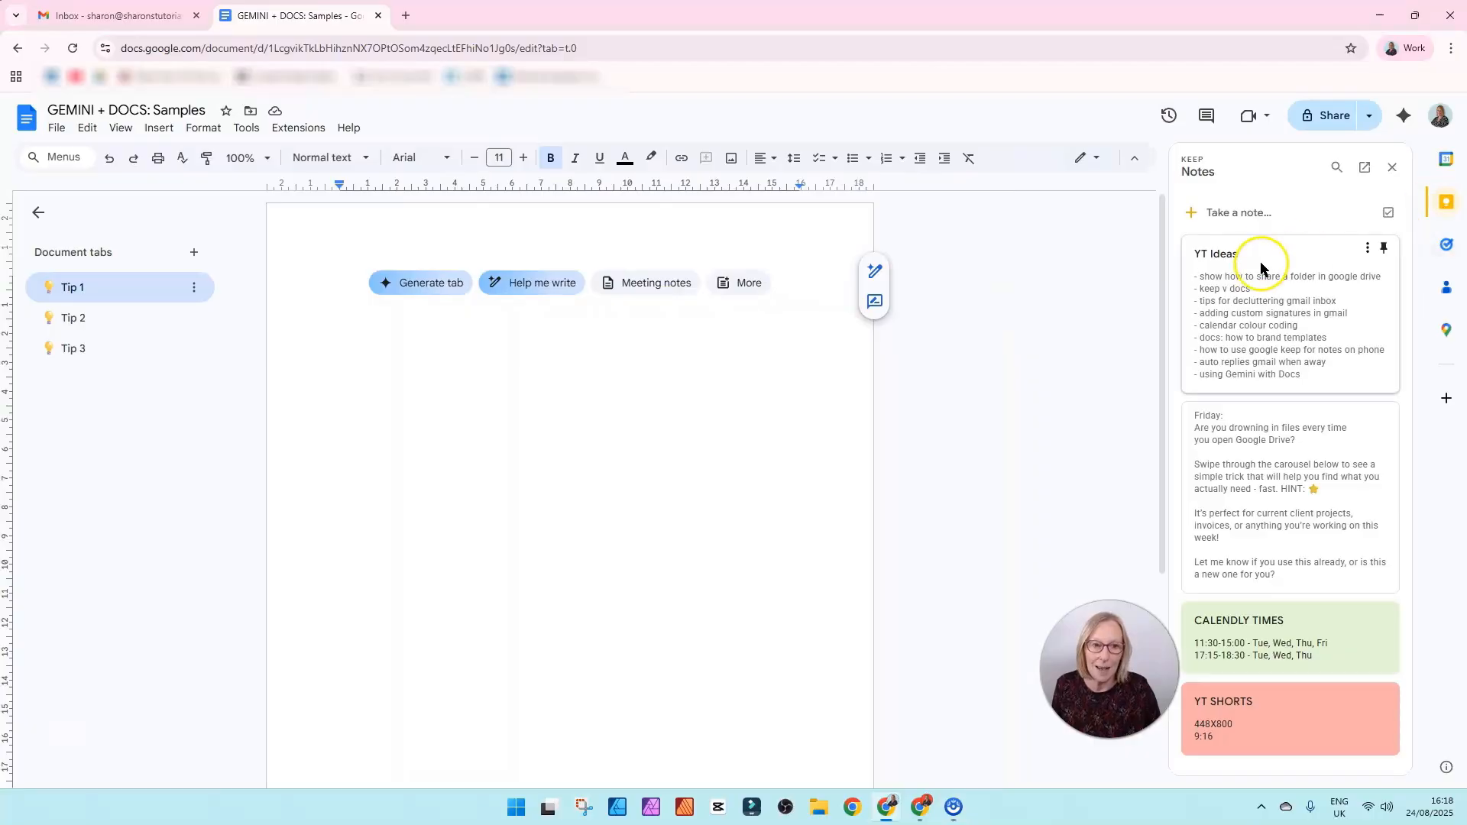
{"action": "left_click_drag", "start_coordinate": [1265, 254], "coordinate": [448, 358]}
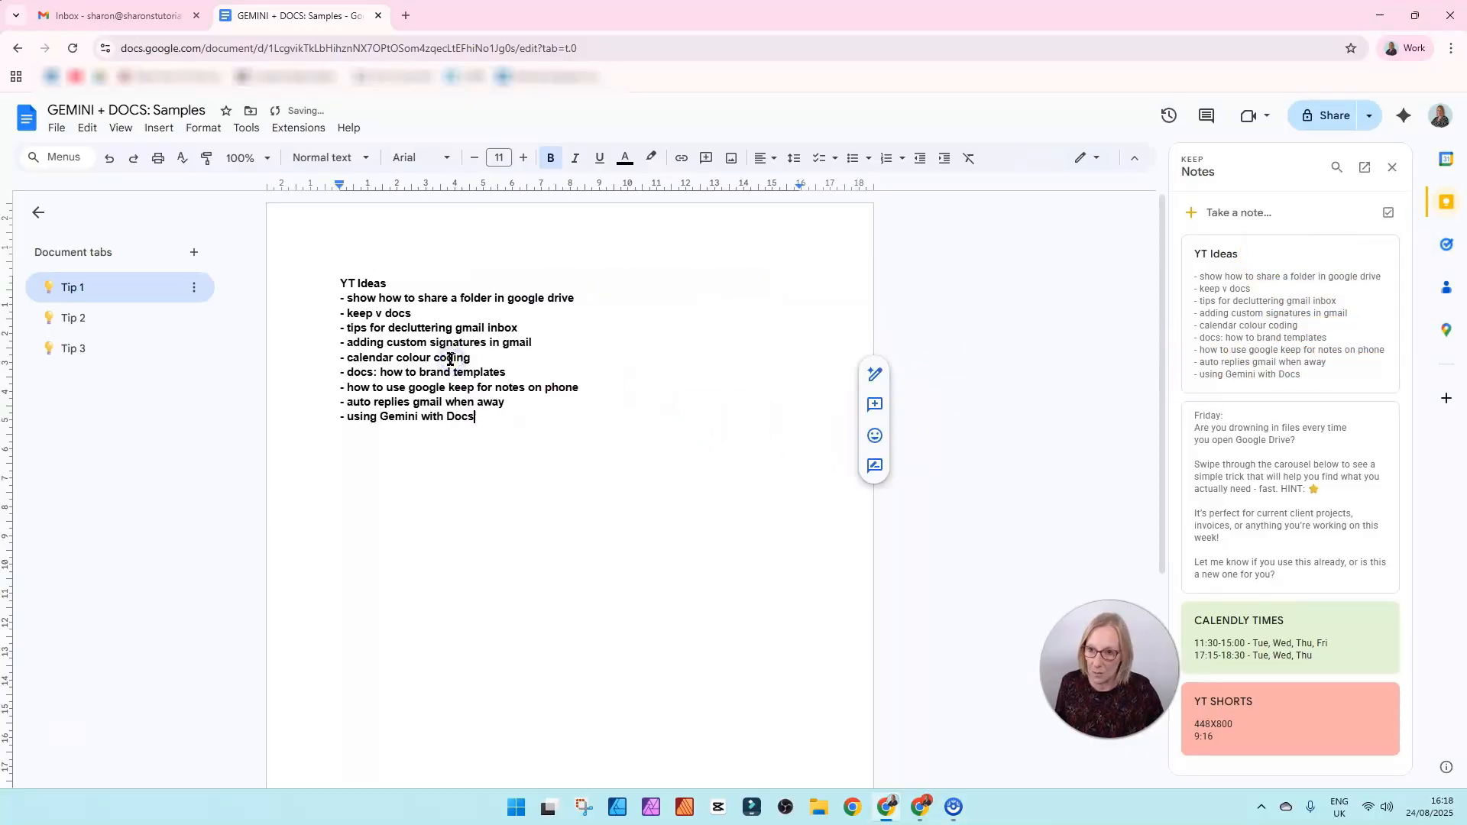
{"action": "left_click", "coordinate": [1392, 170]}
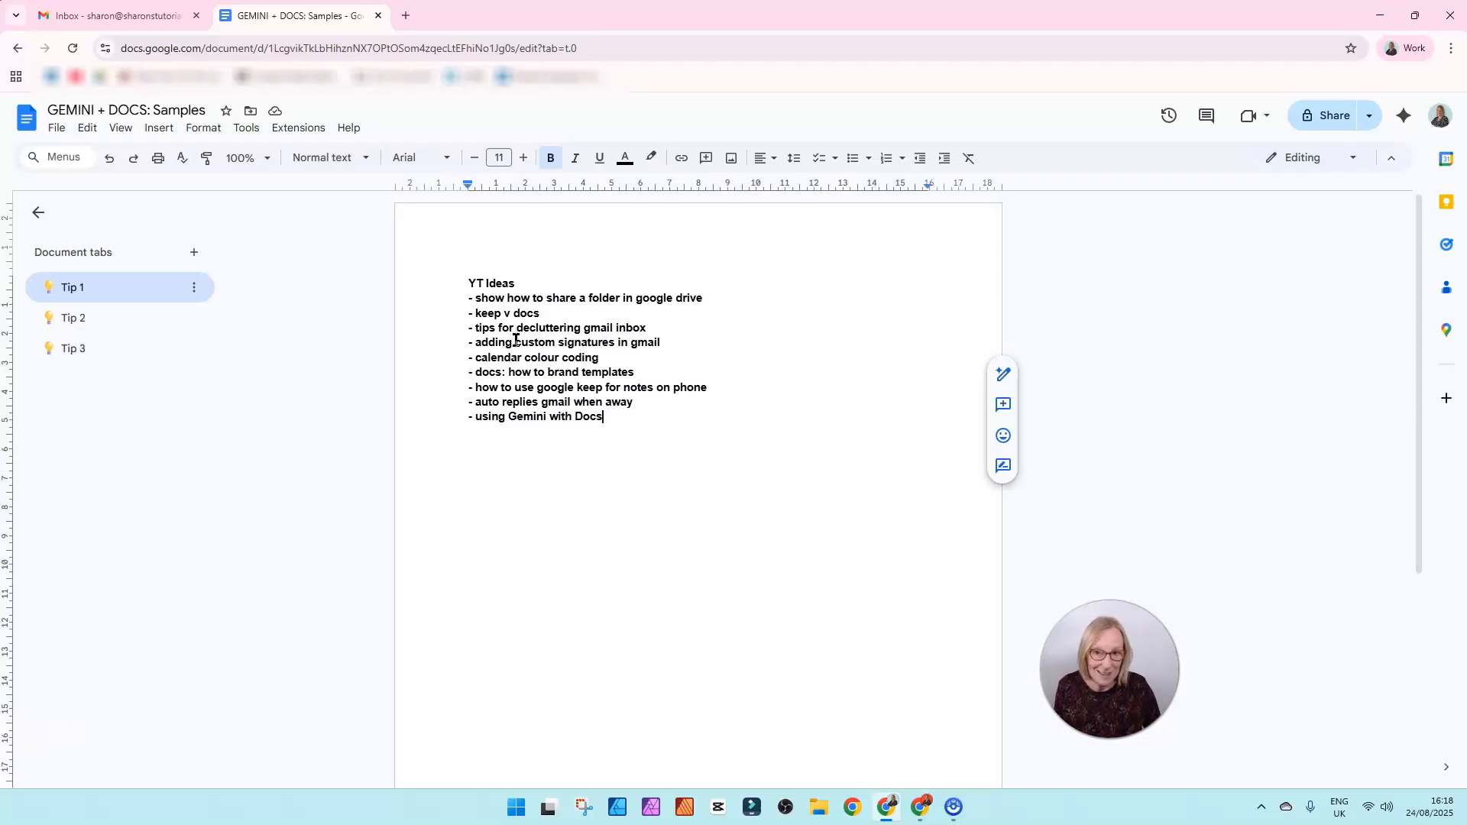
- Refine the whole YT Ideas list with the prompt "Turn these notes into a neat checklist of potential YouTube video titles, grouped by app."
{"action": "left_click_drag", "start_coordinate": [451, 283], "coordinate": [653, 413]}
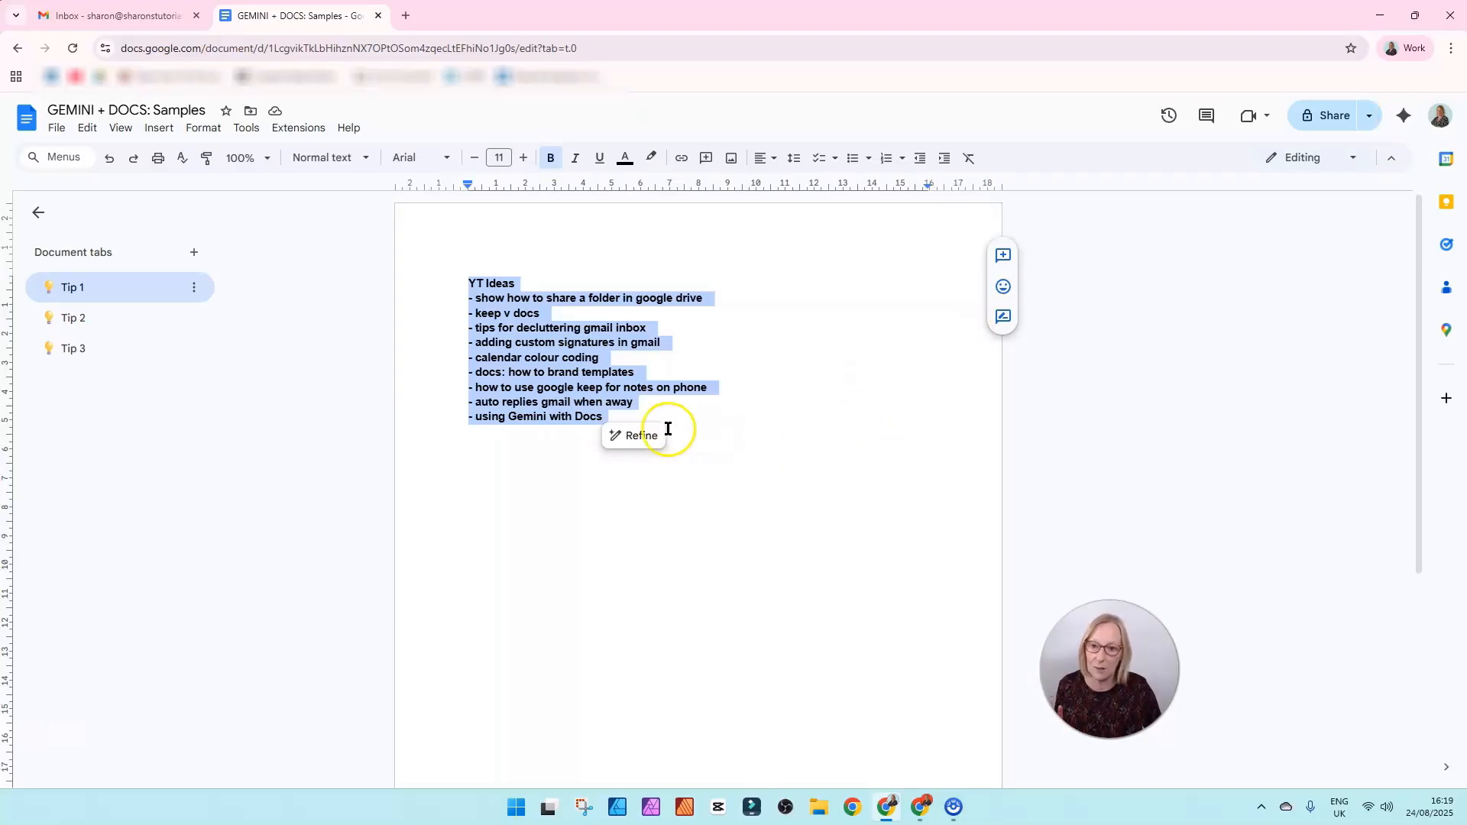
{"action": "left_click", "coordinate": [634, 441]}
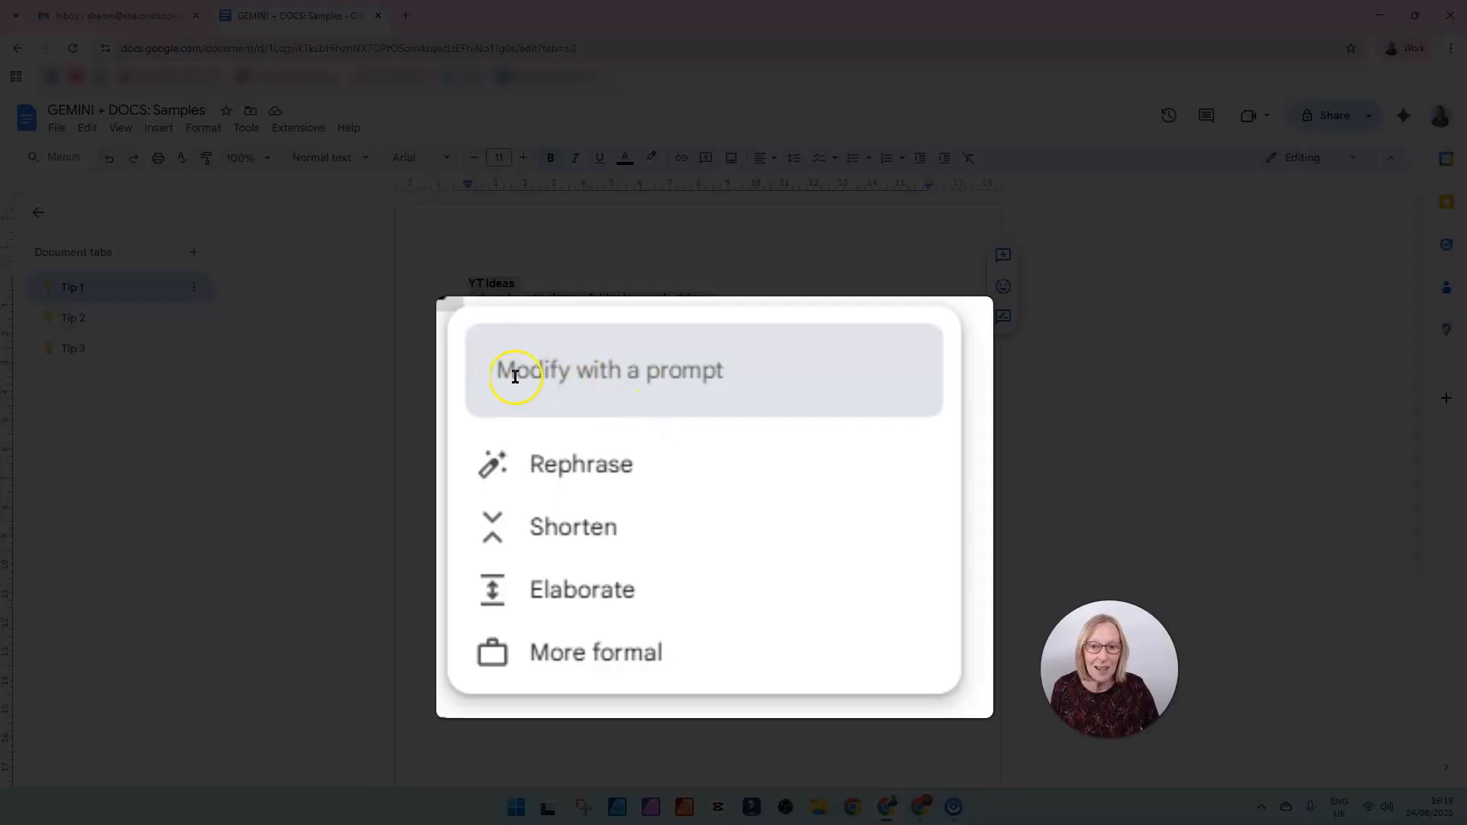
{"action": "left_click", "coordinate": [559, 372]}
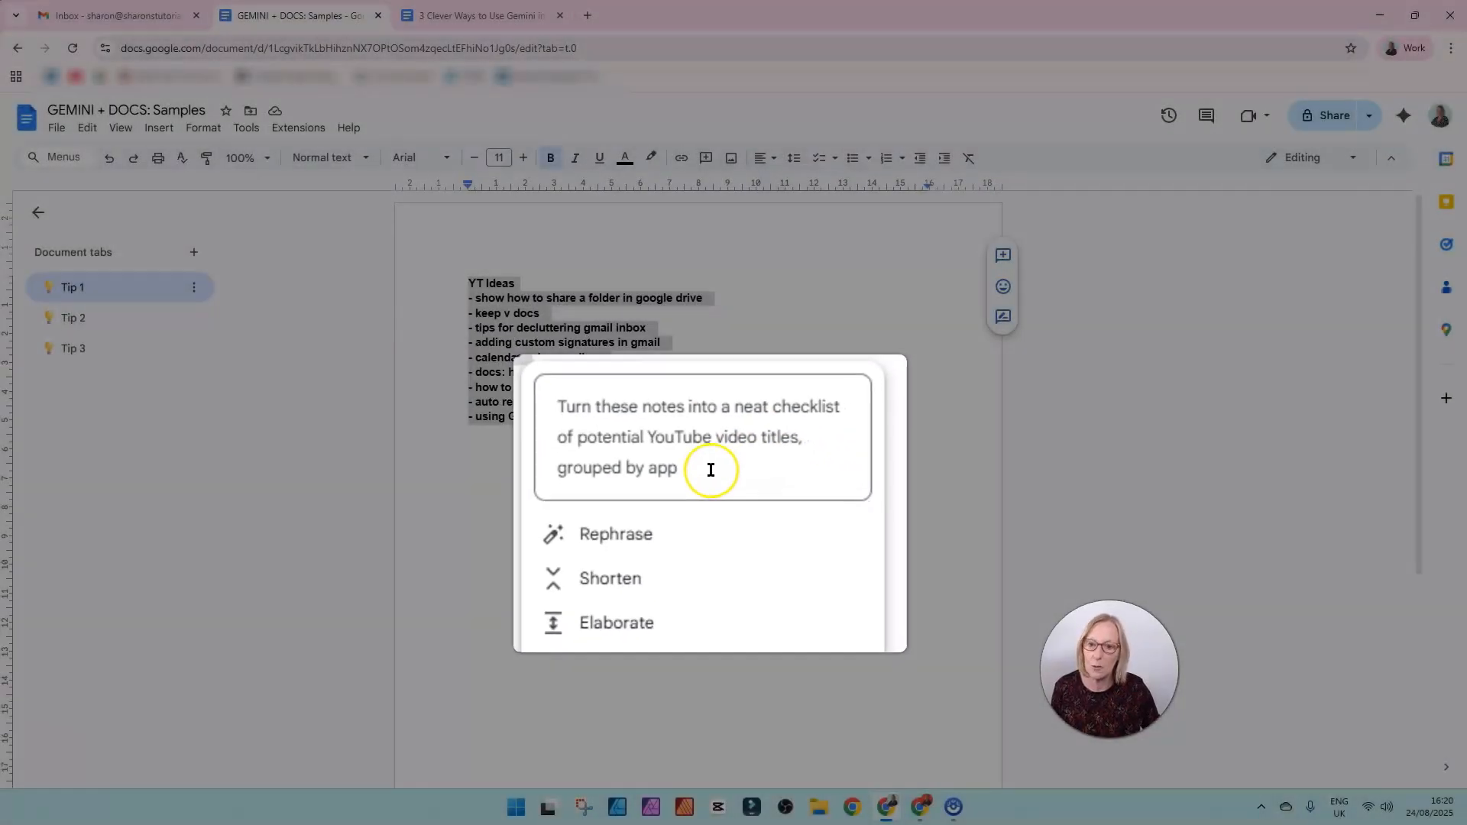
{"action": "left_click", "coordinate": [697, 456]}
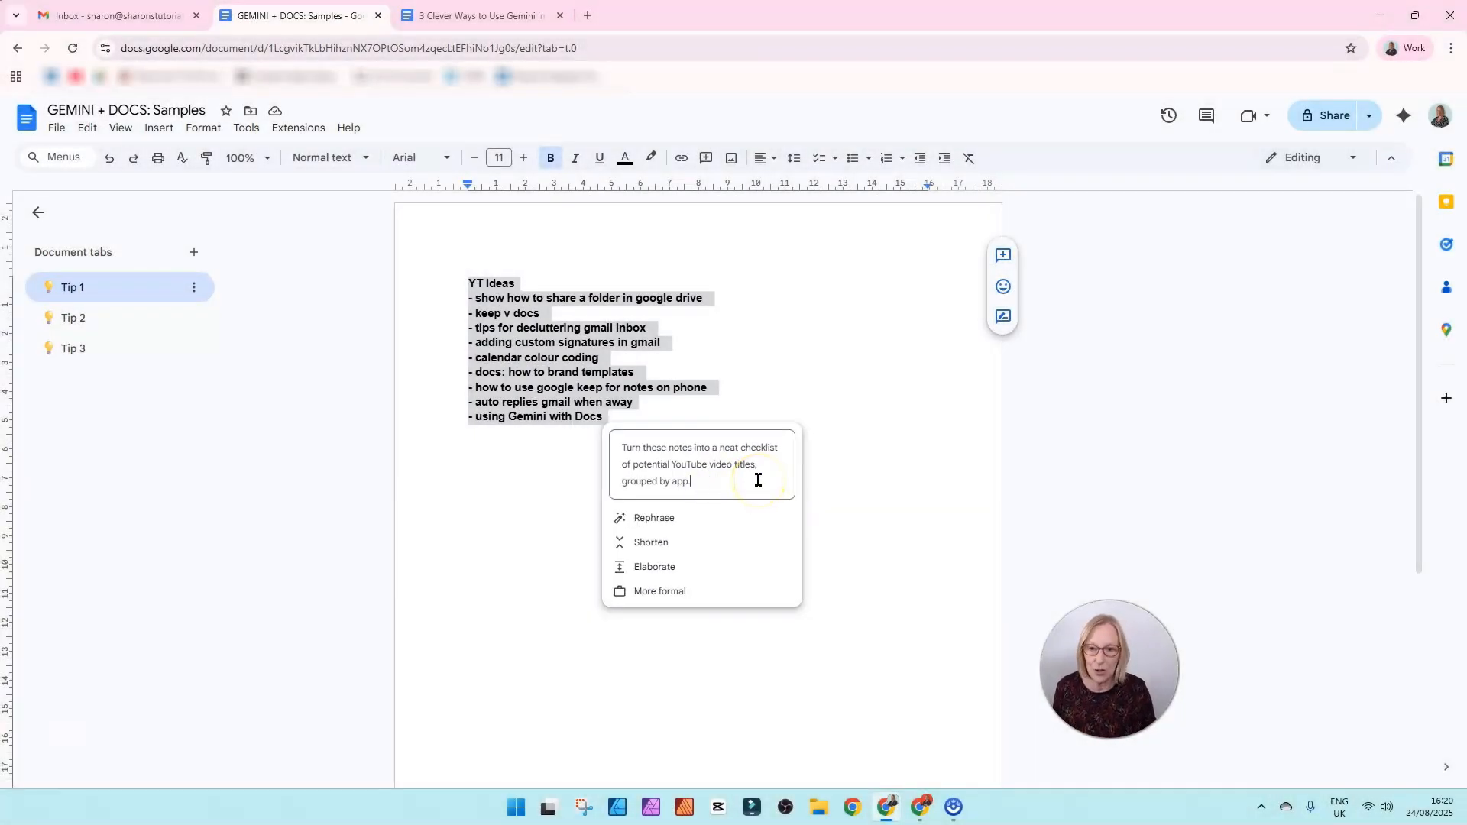
{"action": "key", "text": "Return"}
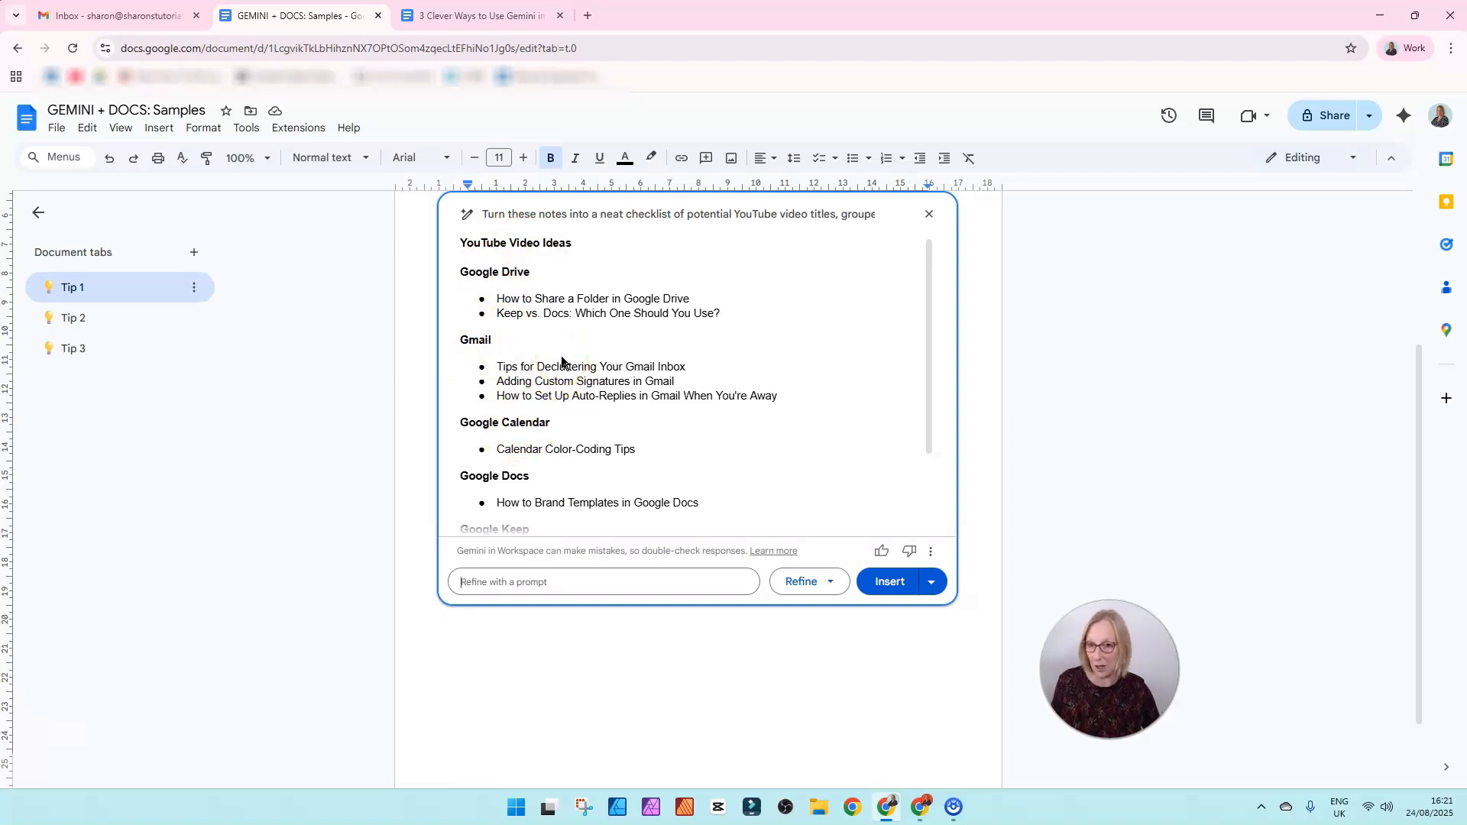
- Review the generated YouTube video ideas and the available refine options, and insert the result into the document
{"action": "scroll", "coordinate": [561, 362], "scroll_direction": "down", "scroll_amount": 5}
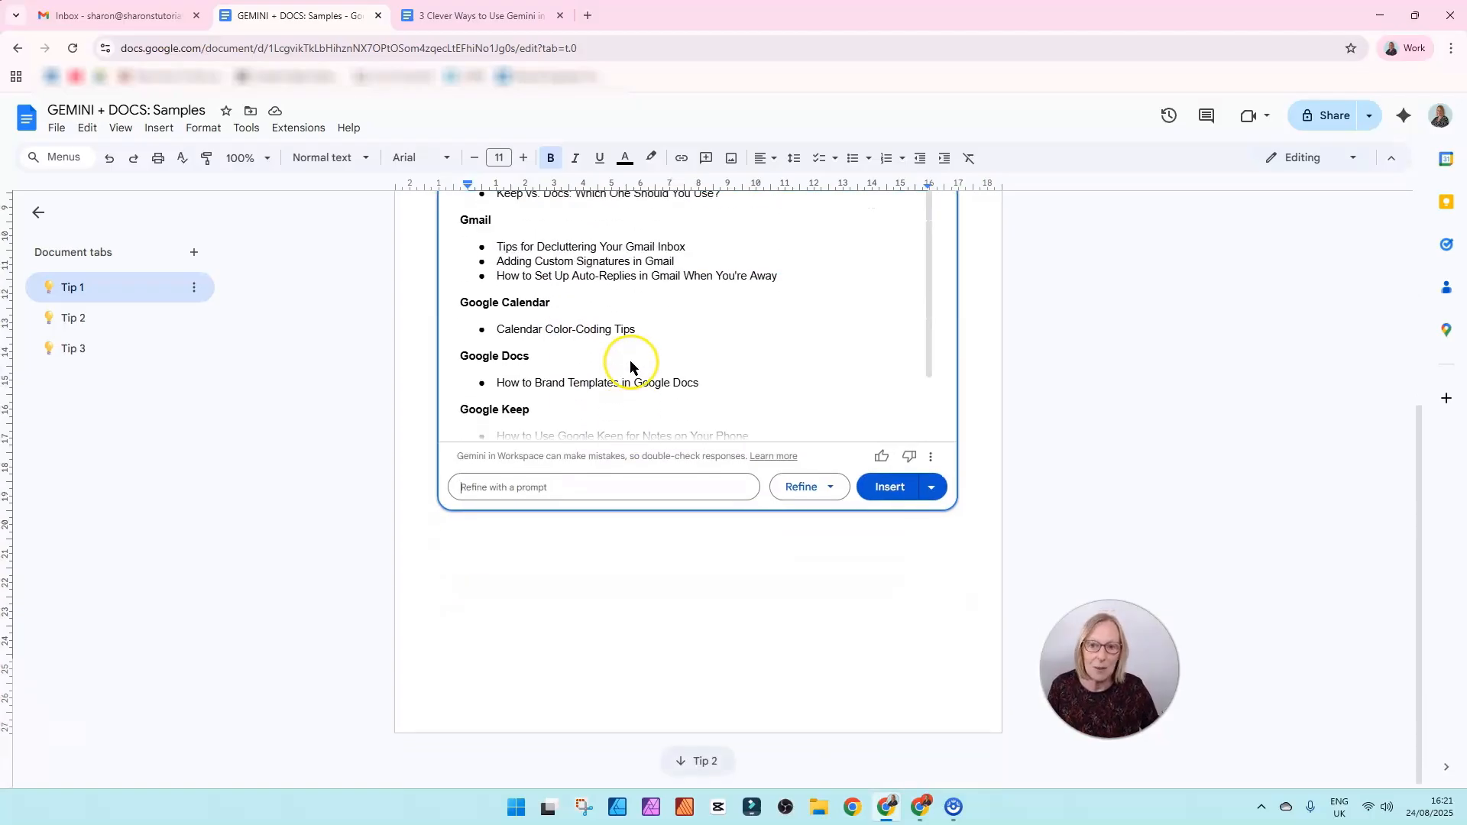
{"action": "scroll", "coordinate": [779, 199], "scroll_direction": "up", "scroll_amount": 4}
{"action": "scroll", "coordinate": [927, 557], "scroll_direction": "down", "scroll_amount": 3}
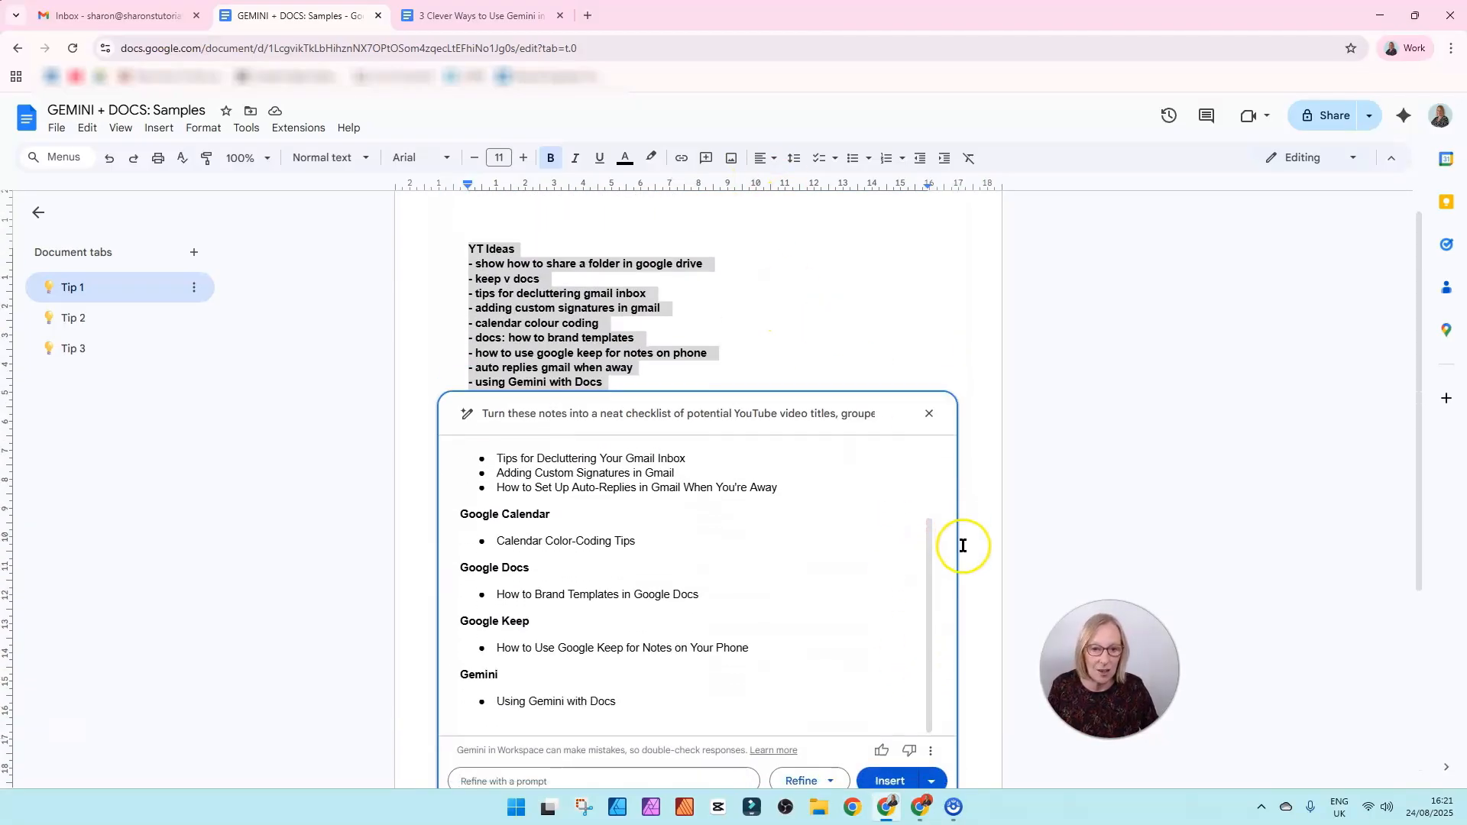
{"action": "scroll", "coordinate": [962, 545], "scroll_direction": "down", "scroll_amount": 2}
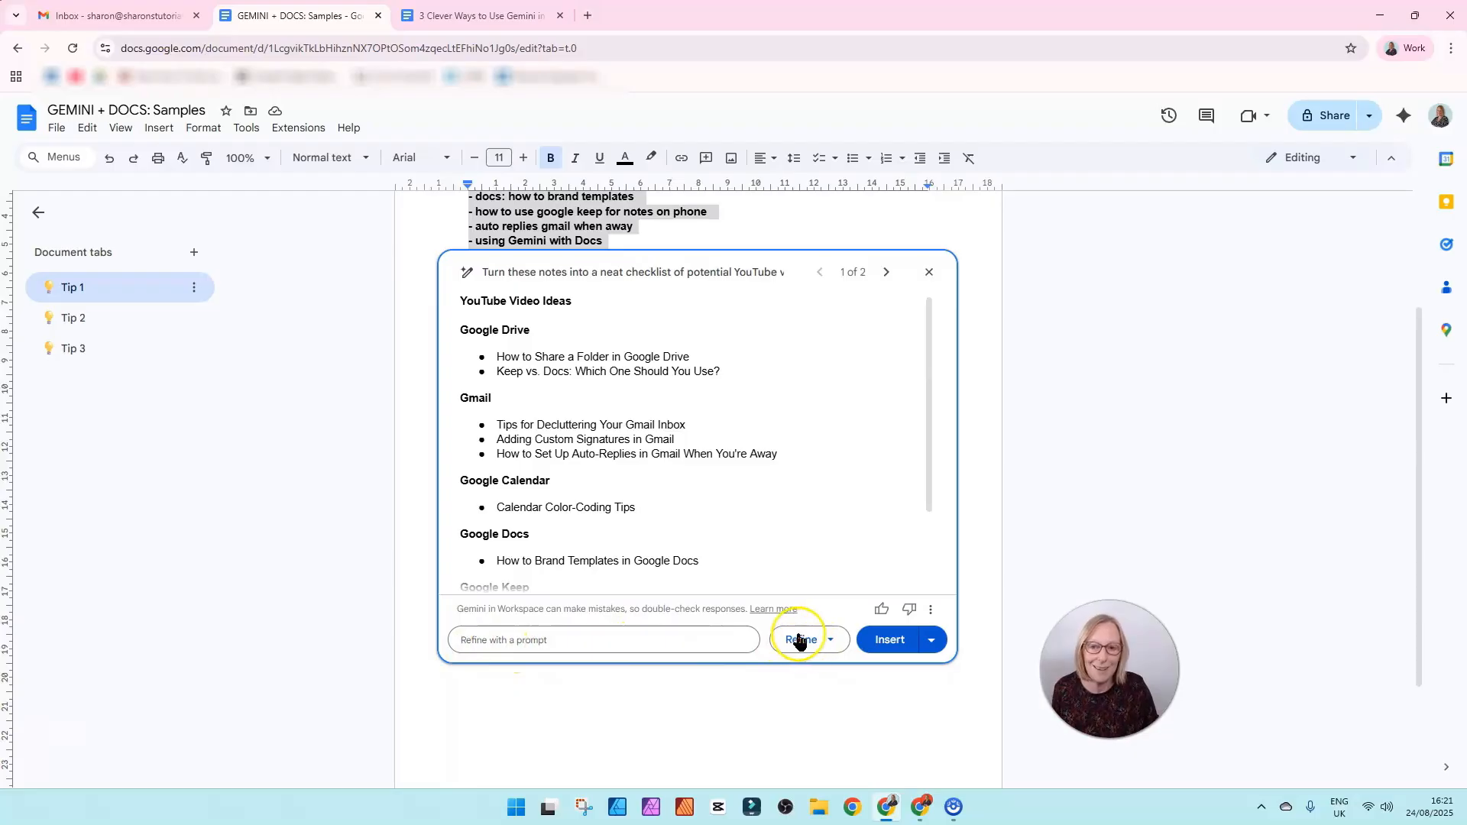
{"action": "left_click", "coordinate": [833, 646]}
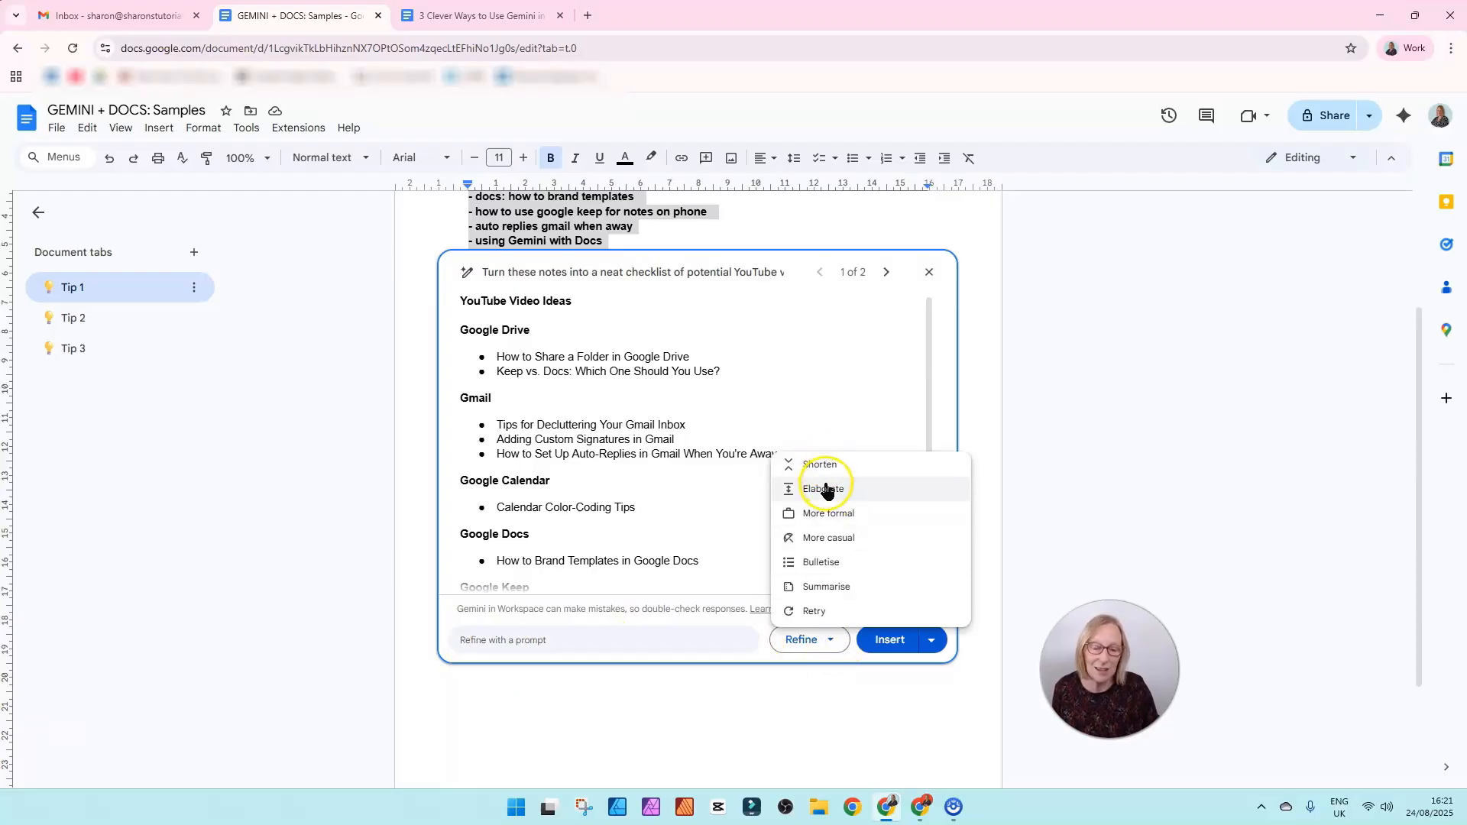
{"action": "left_click", "coordinate": [798, 382]}
{"action": "left_click", "coordinate": [889, 639]}
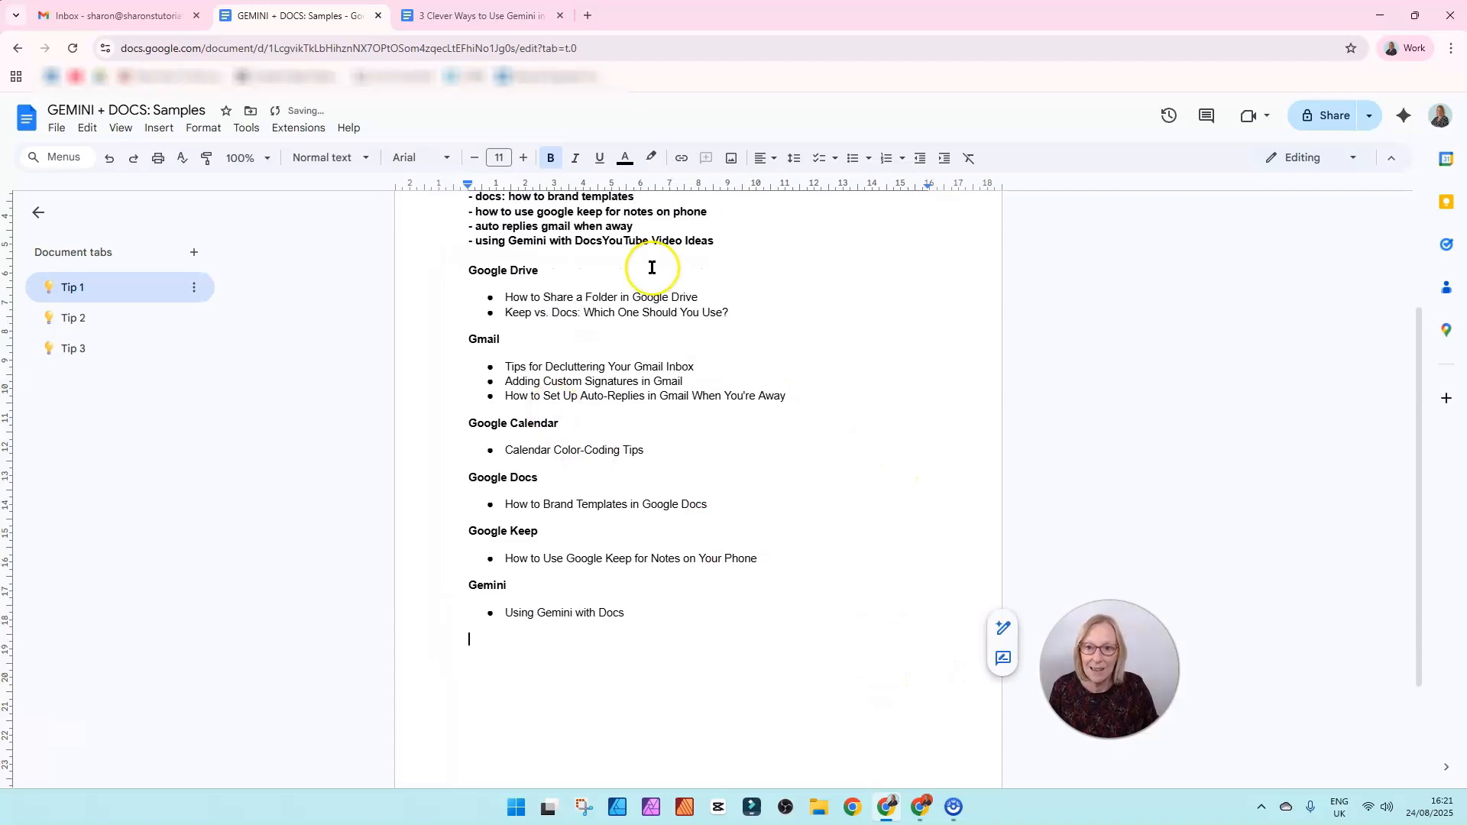
- Separate the "YouTube Video Ideas" heading from the last original note with several blank lines
{"action": "left_click", "coordinate": [603, 241]}
{"action": "key", "text": "Return"}
{"action": "key", "text": "Return"}
{"action": "key", "text": "Return"}
{"action": "key", "text": "Return"}
{"action": "key", "text": "Return"}
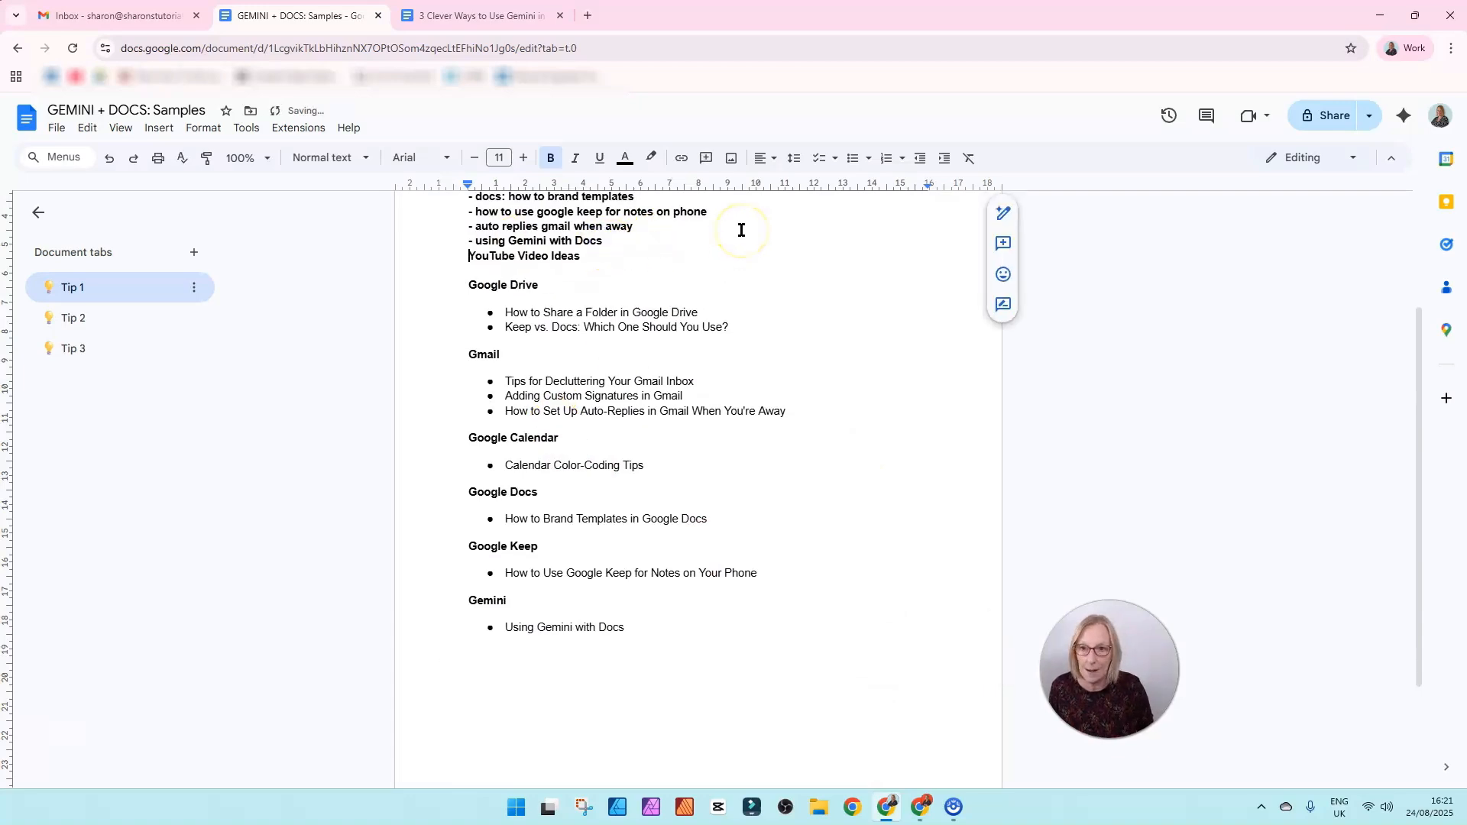
{"action": "key", "text": "Return"}
{"action": "key", "text": "Return"}
{"action": "key", "text": "Return"}
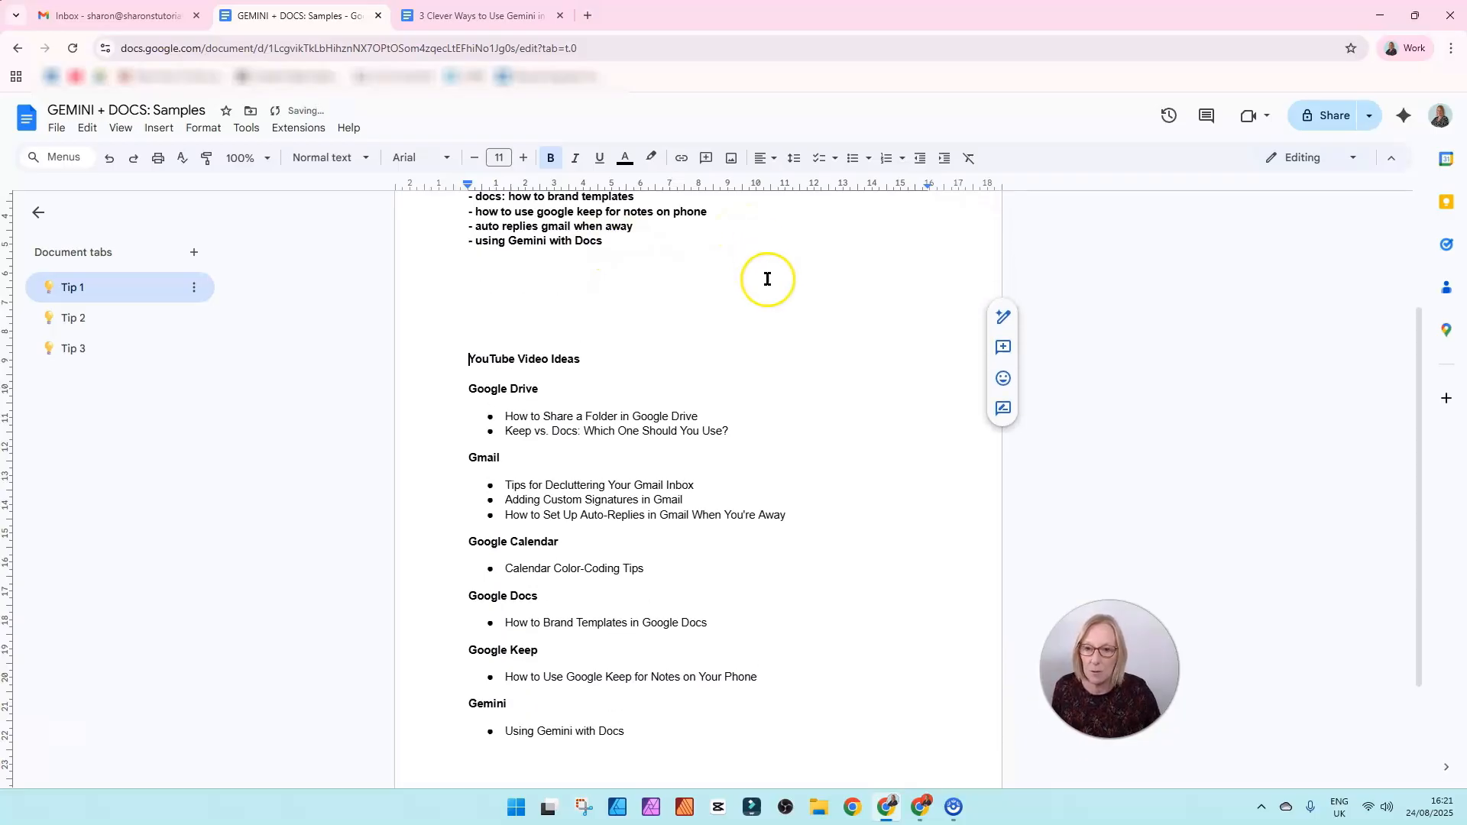
{"action": "scroll", "coordinate": [768, 278], "scroll_direction": "down", "scroll_amount": 2}
{"action": "scroll", "coordinate": [770, 280], "scroll_direction": "up", "scroll_amount": 1}
{"action": "scroll", "coordinate": [680, 425], "scroll_direction": "down", "scroll_amount": 1}
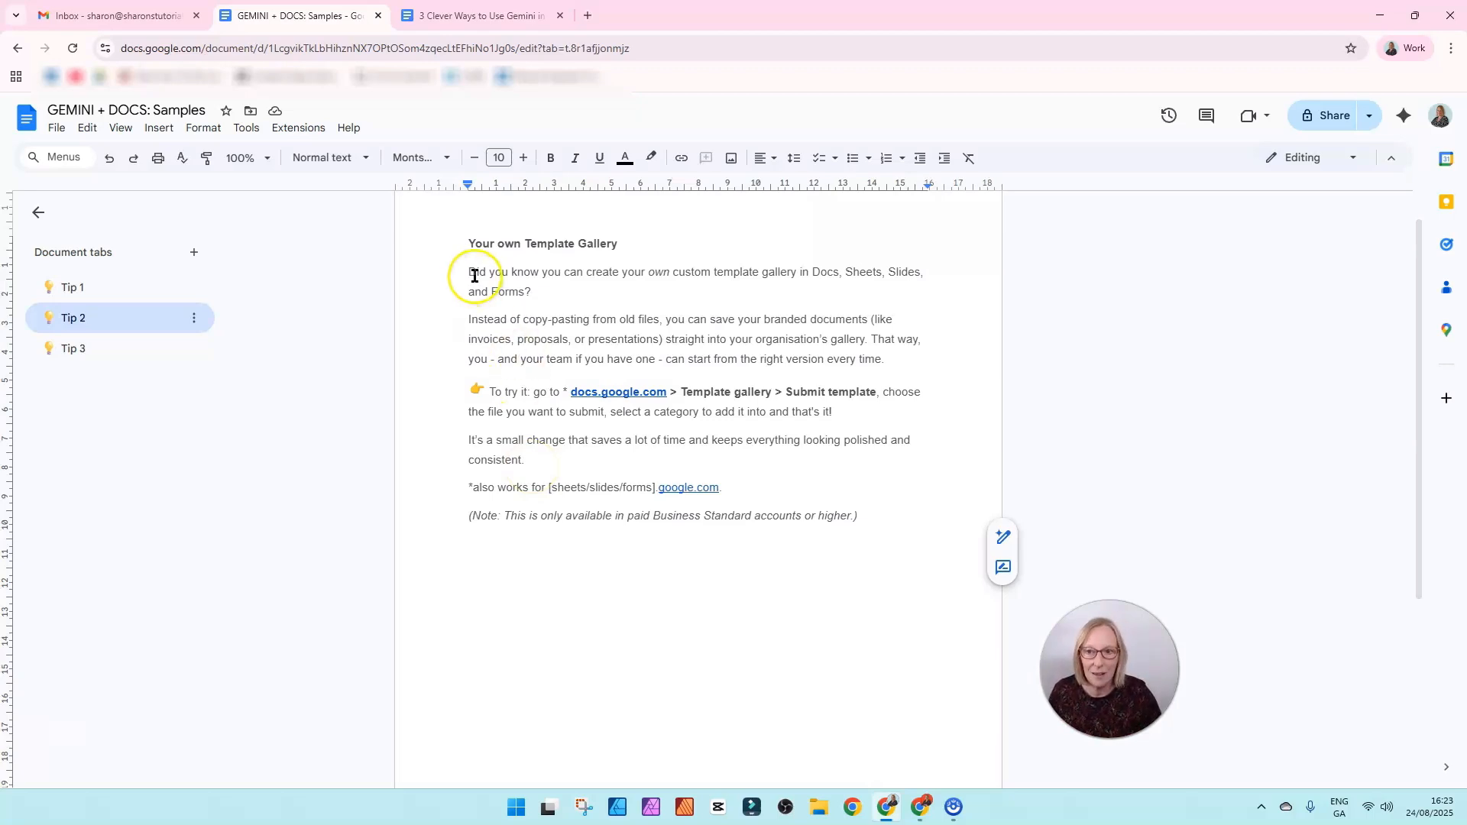
- Refine the Tip 2 newsletter body into a short LinkedIn post with a friendly, down-to-earth tone, snappy sentences and a closing call to watch the YouTube video
{"action": "double_click", "coordinate": [479, 273]}
{"action": "left_click_drag", "start_coordinate": [479, 273], "coordinate": [897, 514]}
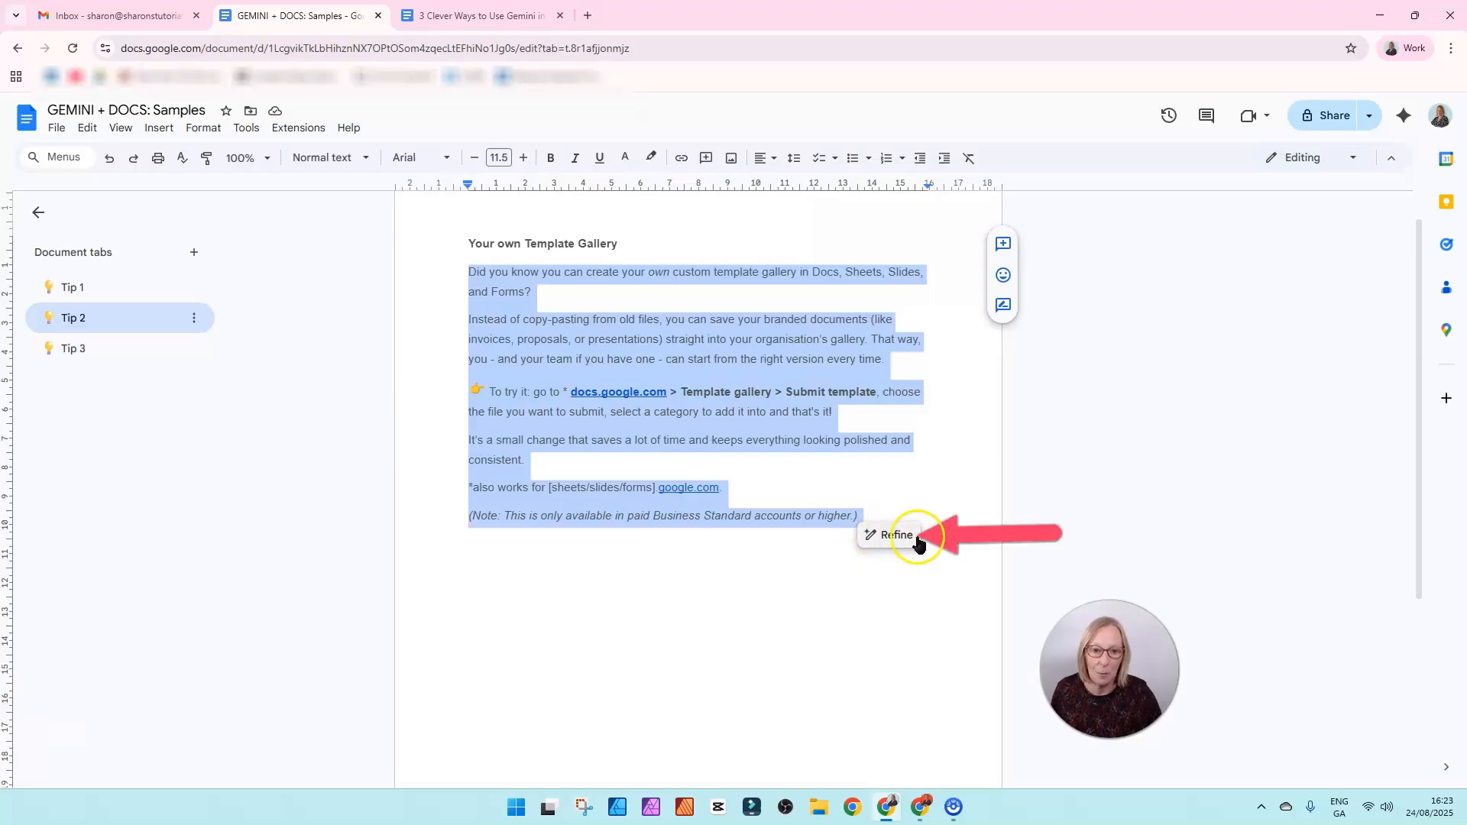
{"action": "left_click", "coordinate": [910, 536]}
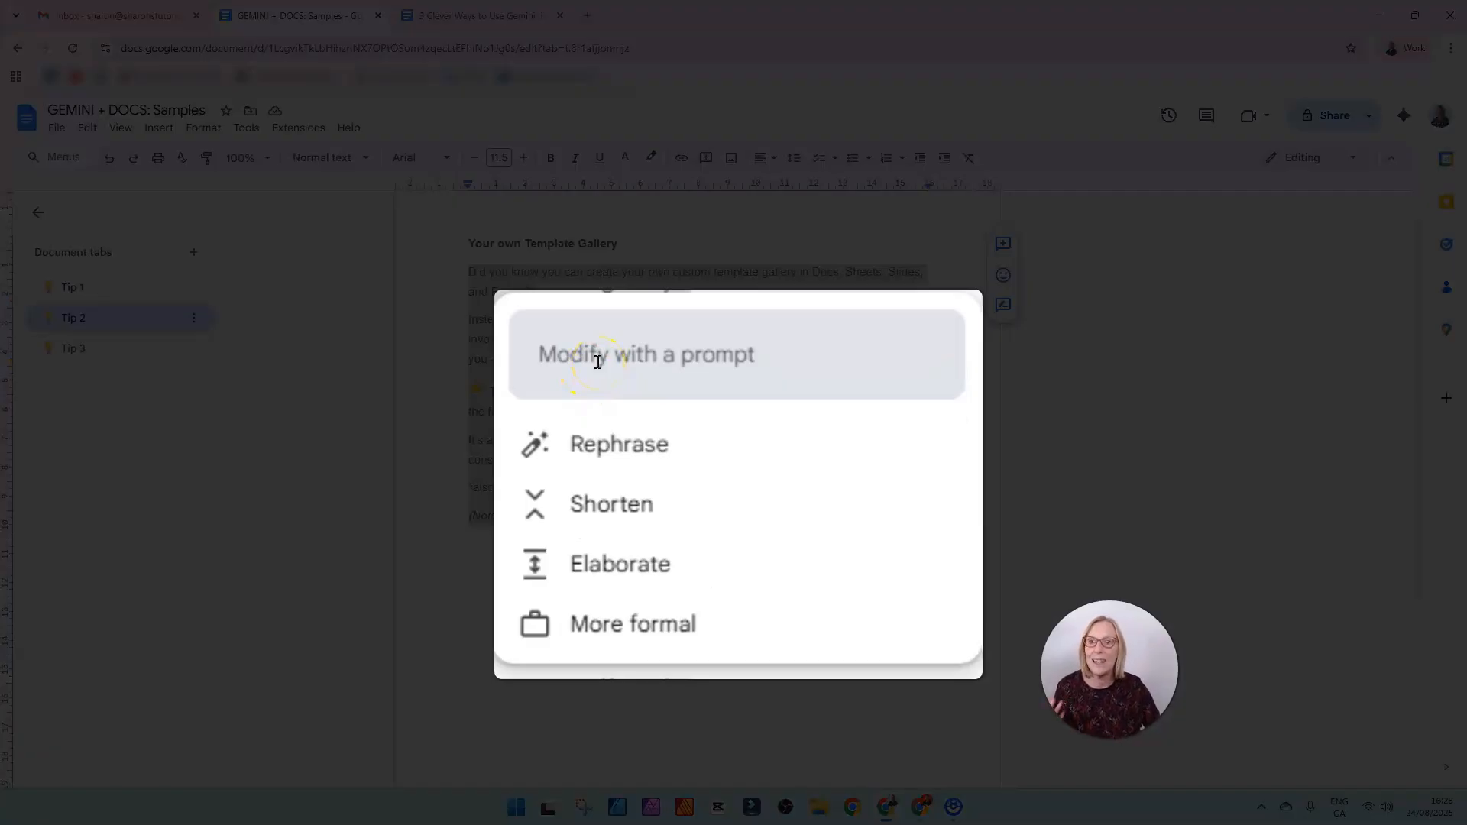
{"action": "key", "text": "ctrl+v"}
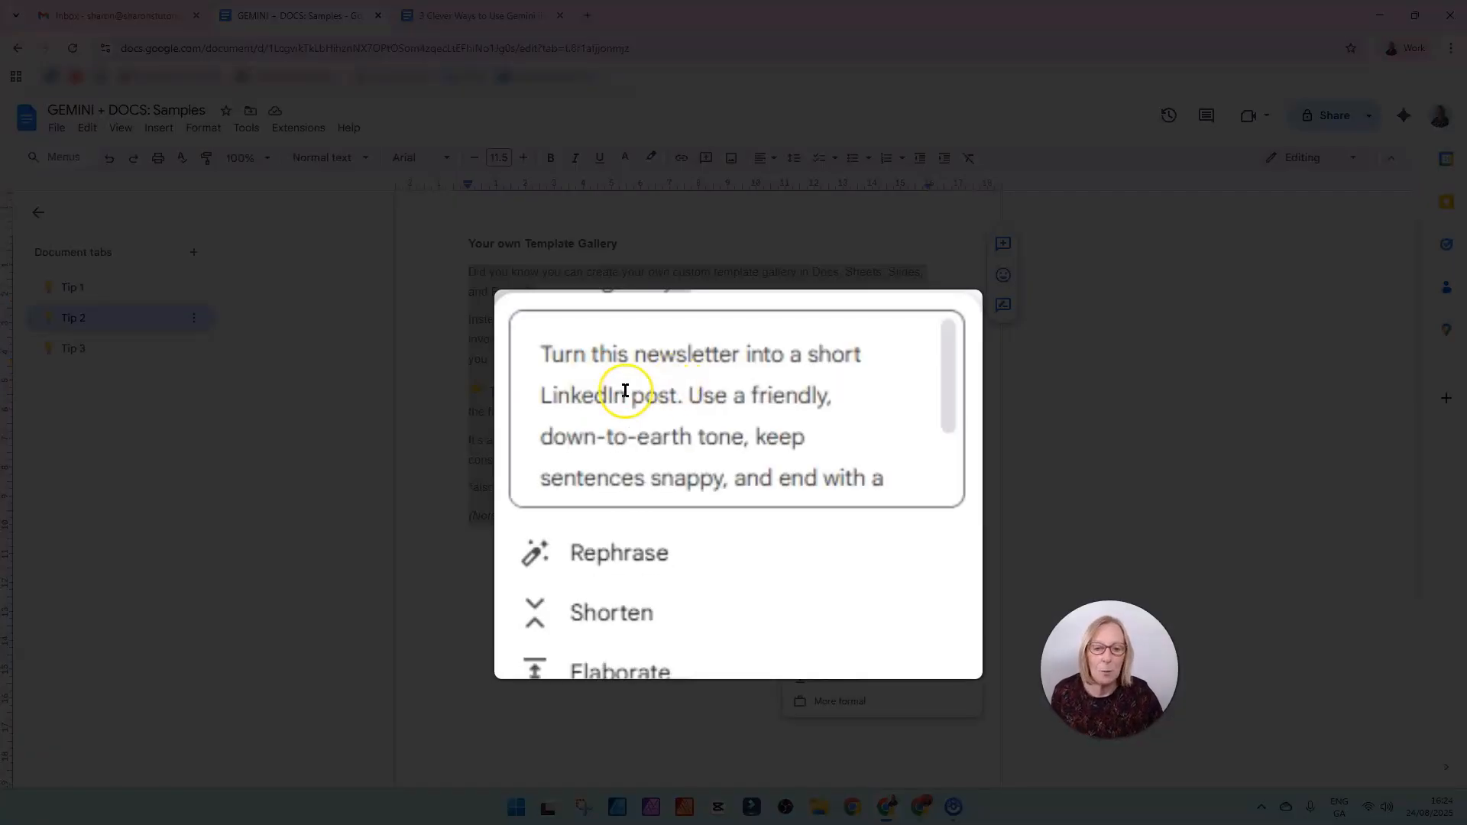
{"action": "scroll", "coordinate": [740, 387], "scroll_direction": "down", "scroll_amount": 2}
{"action": "scroll", "coordinate": [740, 387], "scroll_direction": "up", "scroll_amount": 2}
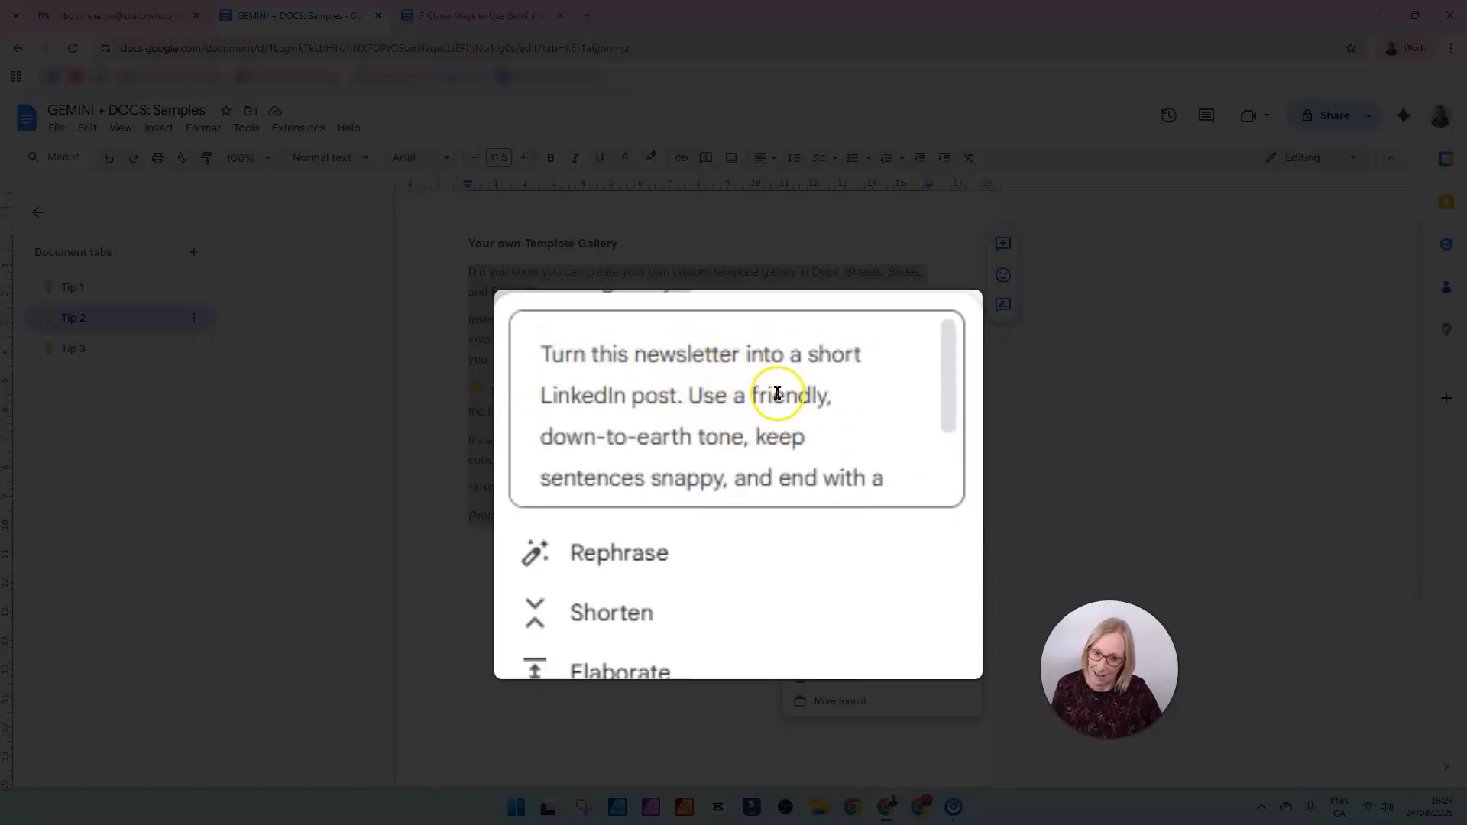
{"action": "scroll", "coordinate": [776, 405], "scroll_direction": "down", "scroll_amount": 2}
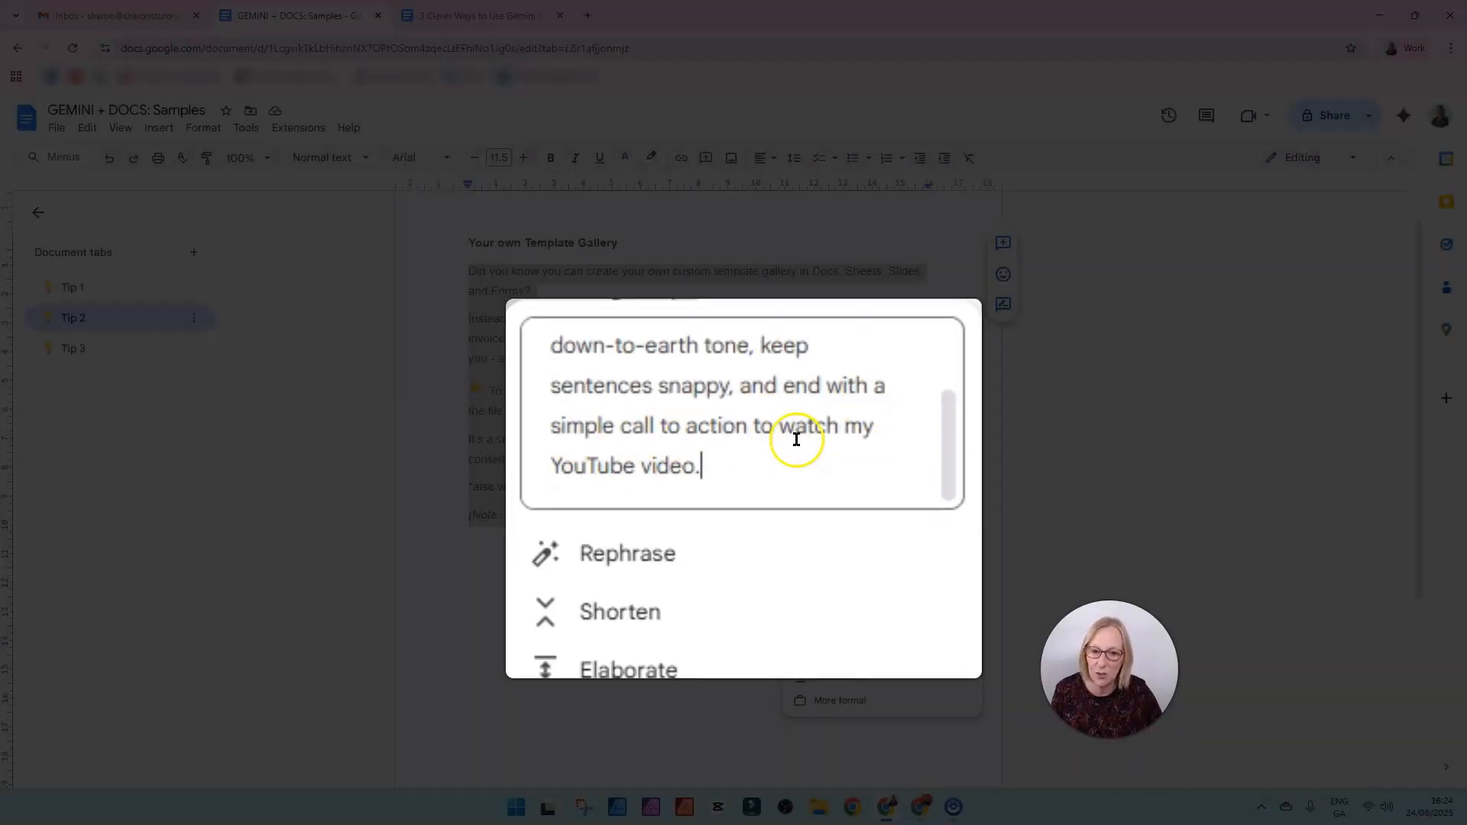
{"action": "scroll", "coordinate": [862, 481], "scroll_direction": "down", "scroll_amount": 1}
{"action": "left_click", "coordinate": [844, 523]}
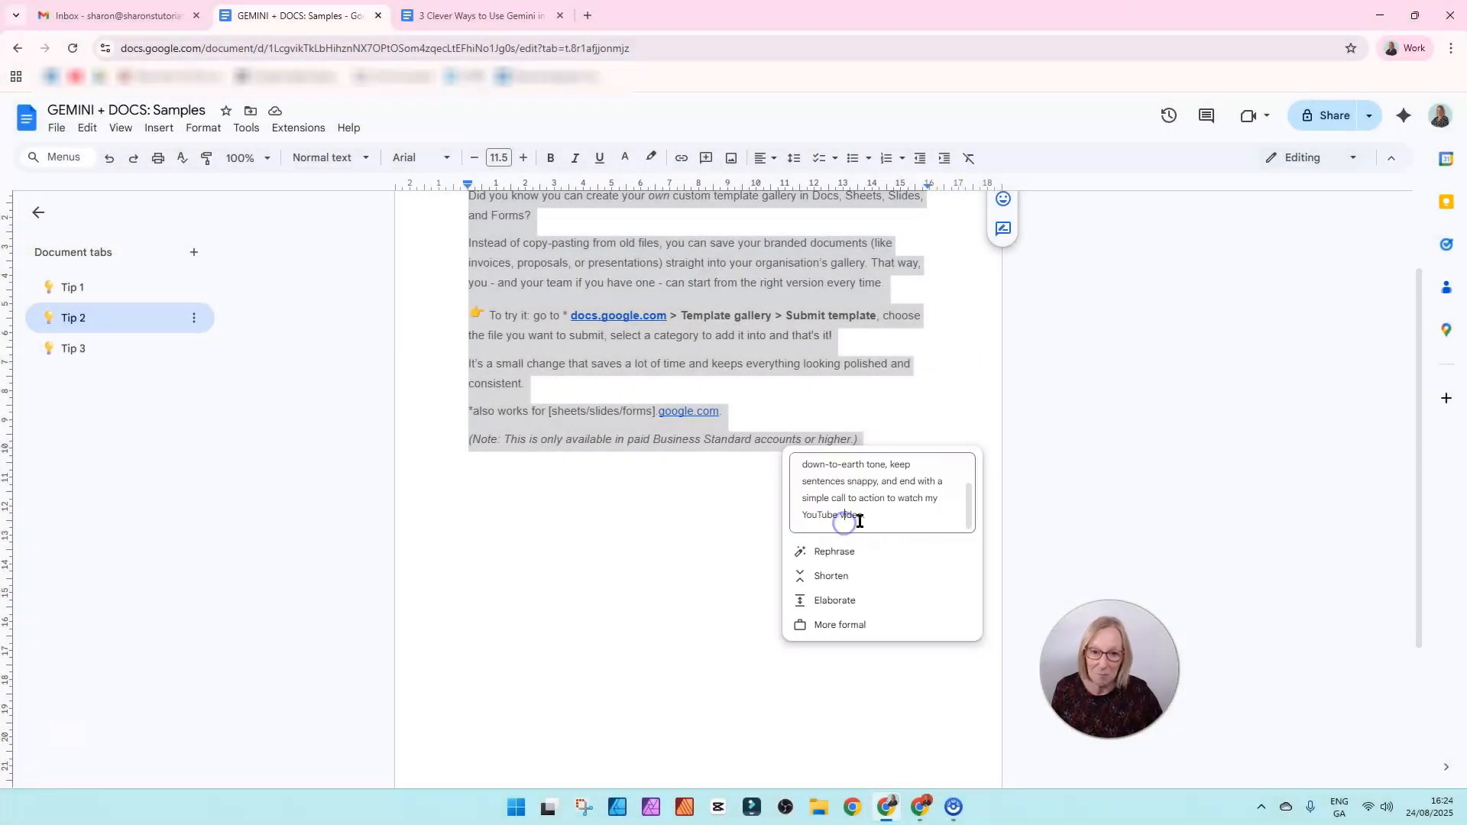
{"action": "key", "text": "Return"}
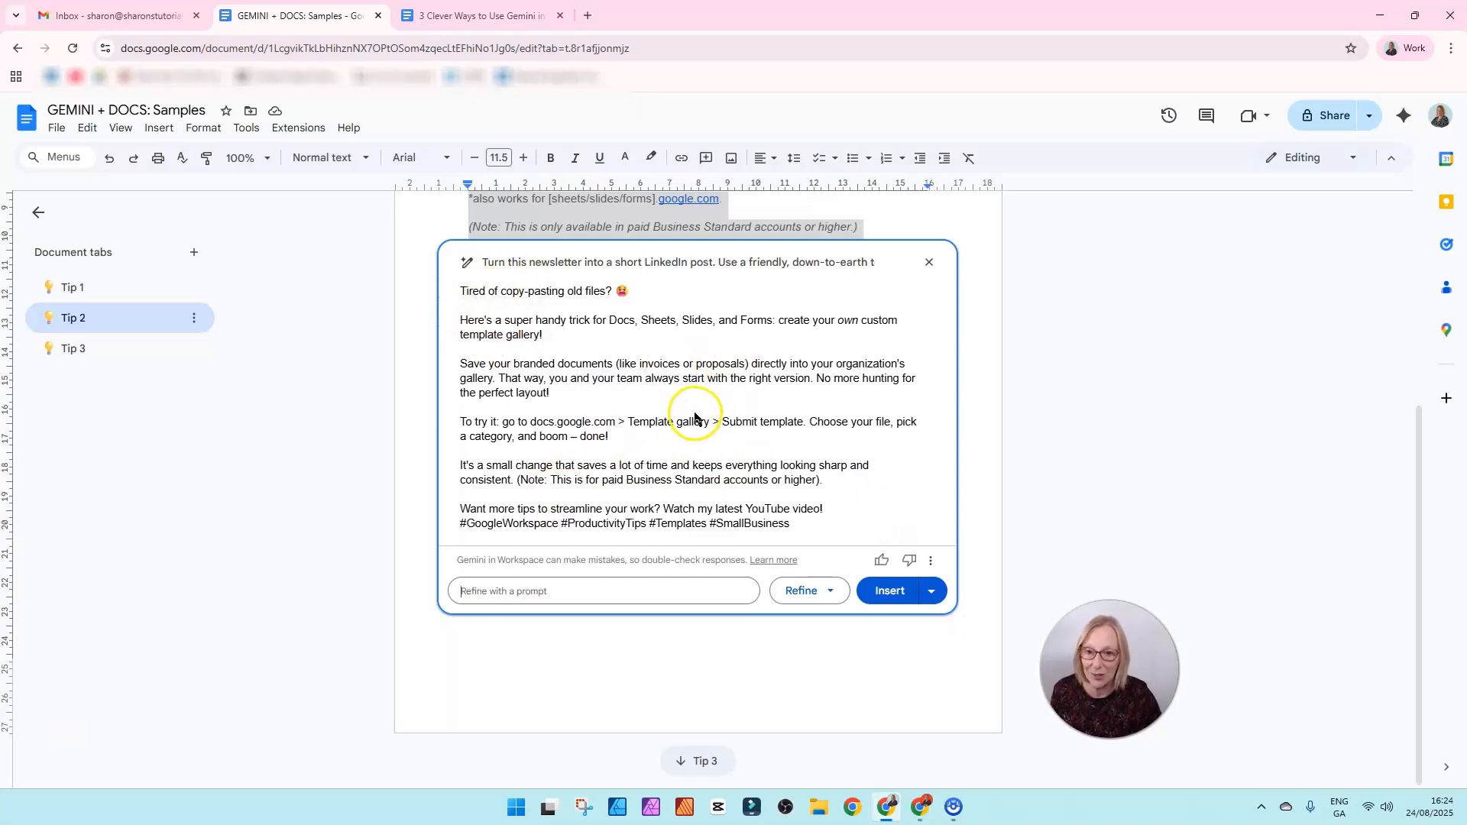
- Insert the generated LinkedIn post below the newsletter and add a blank line before "Tired of copy-pasting old files?"
{"action": "left_click", "coordinate": [886, 591]}
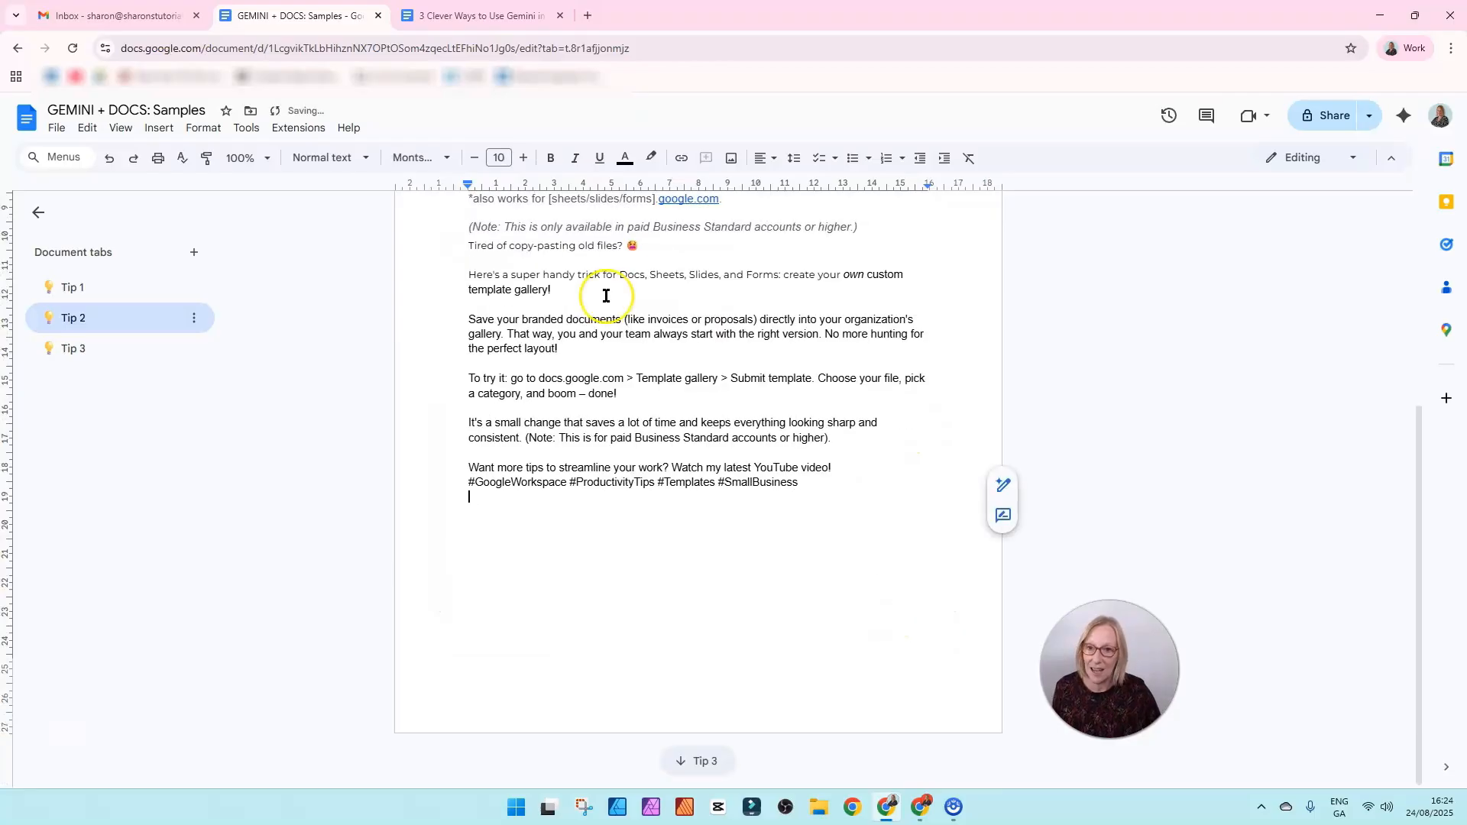
{"action": "left_click", "coordinate": [469, 245]}
{"action": "key", "text": "Return"}
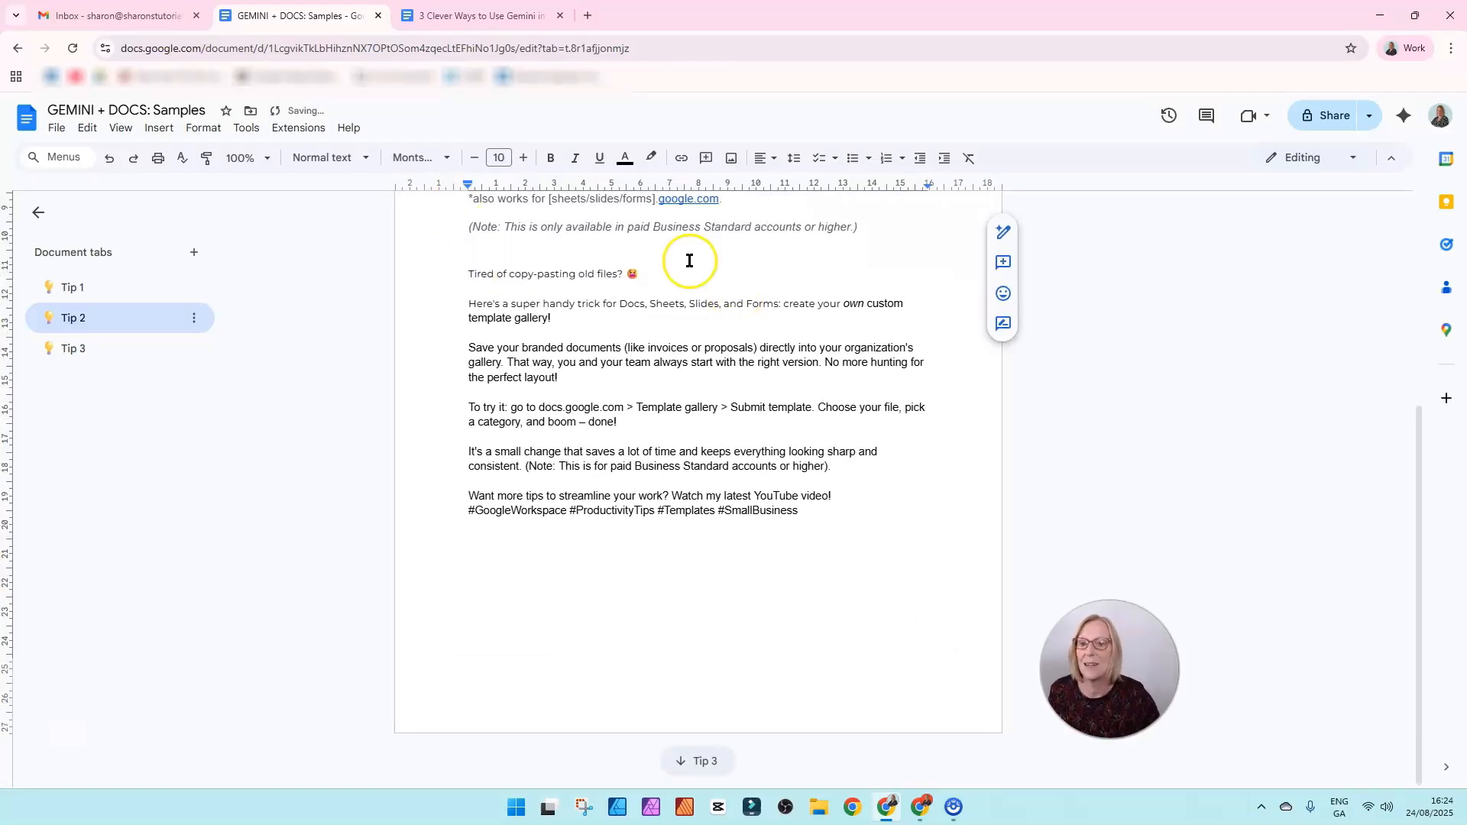
{"action": "left_click", "coordinate": [641, 376]}
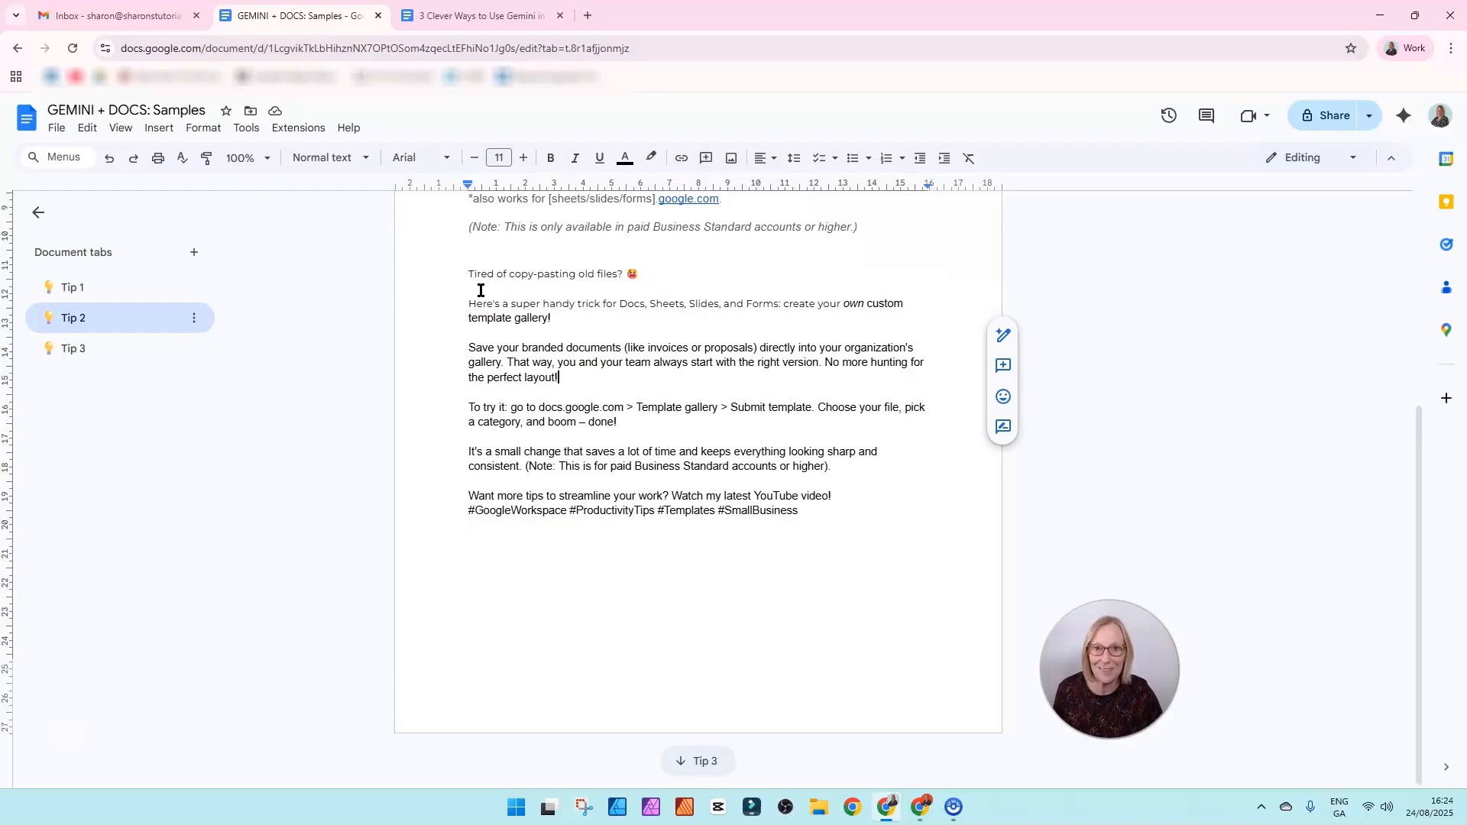
- Generate in Tip 3 a friendly, professional one-page client communication agreement for a solo business owner covering response times, communication methods and client expectations, without legal jargon
{"action": "left_click", "coordinate": [71, 353]}
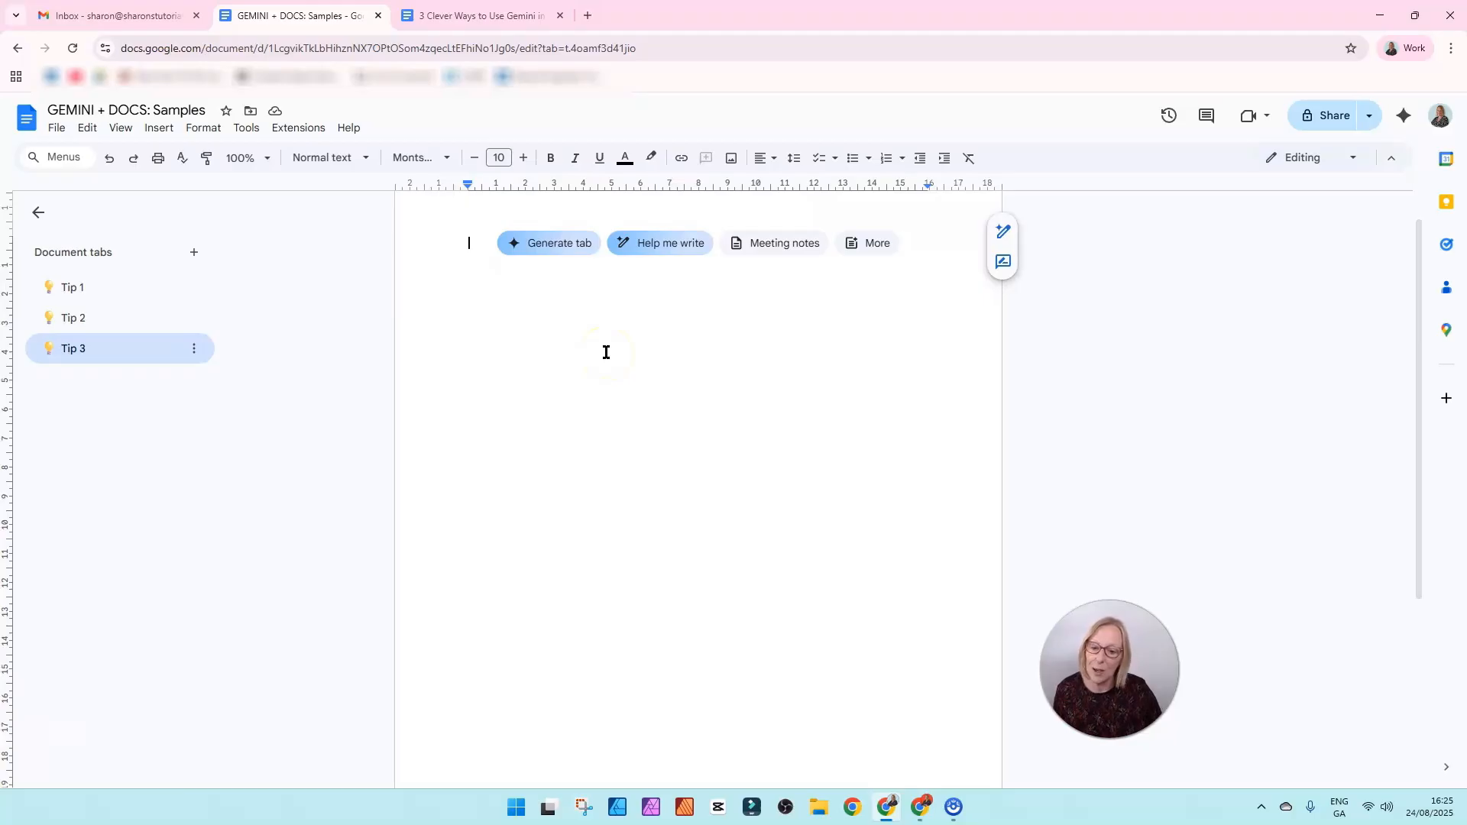
{"action": "left_click", "coordinate": [596, 357]}
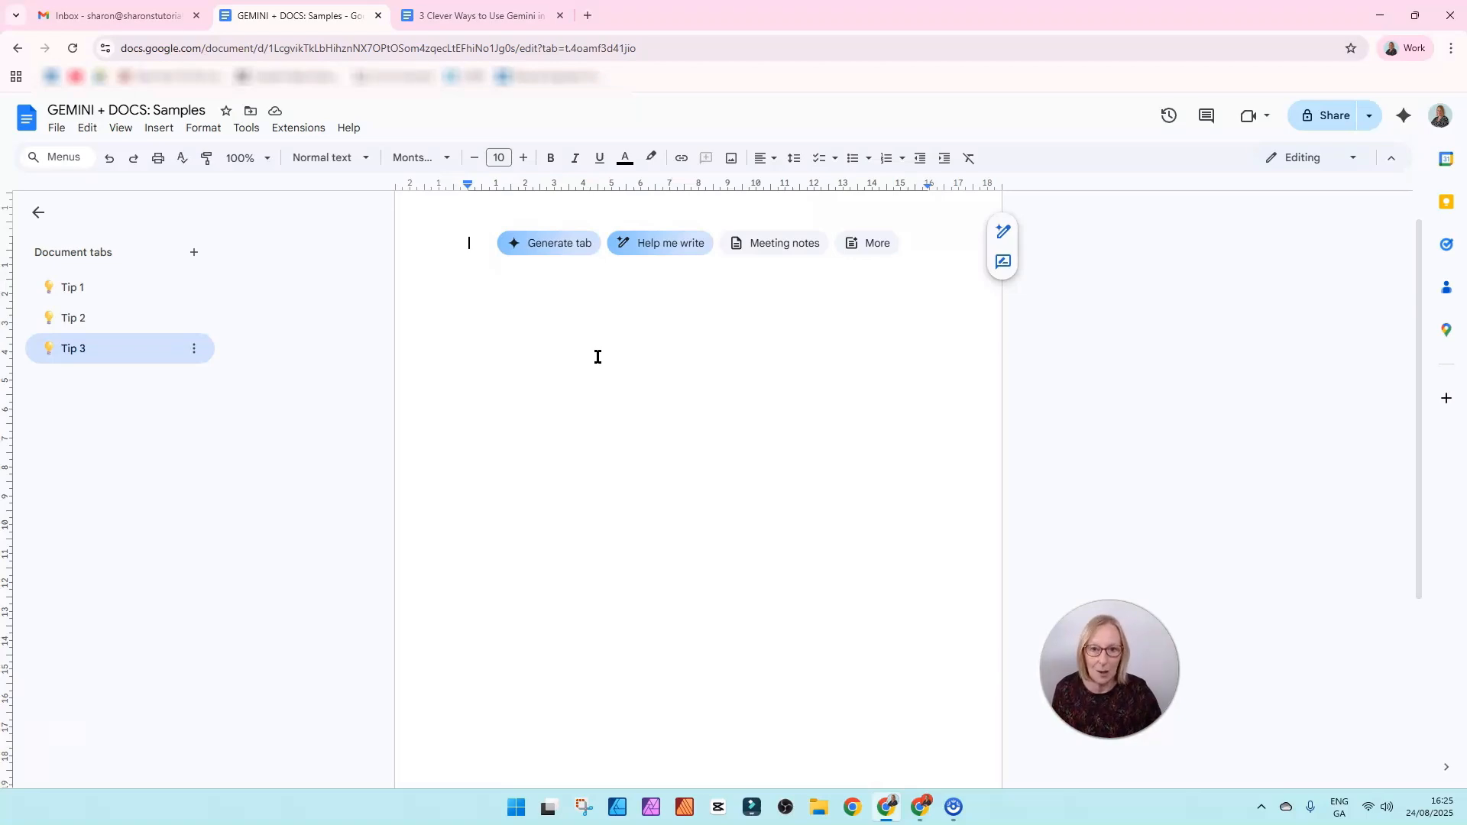
{"action": "left_click", "coordinate": [655, 251]}
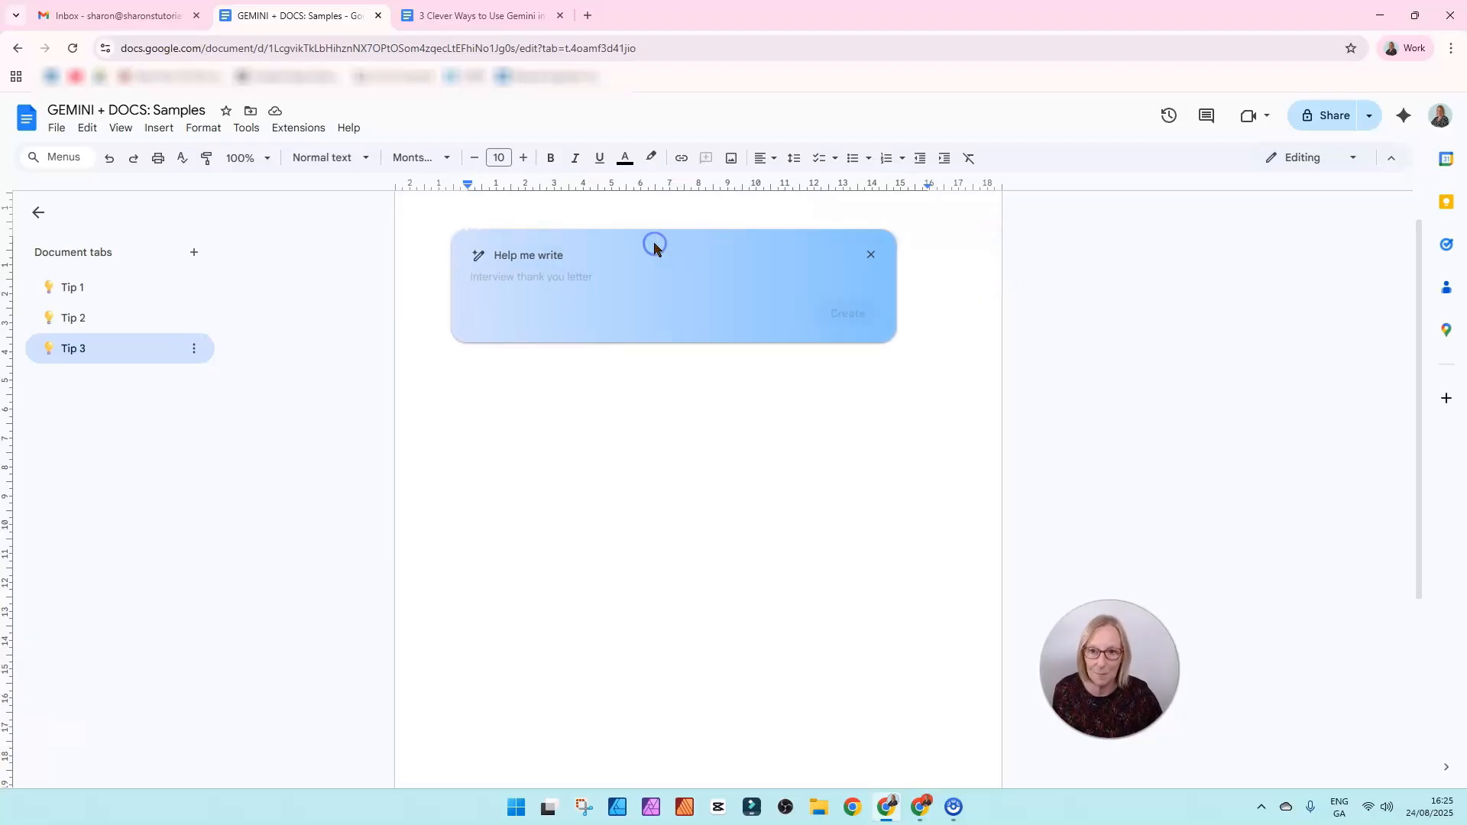
{"action": "type", "text": "Write a one-page client communication agreement for a solo business owner. Keep it friendly but professional. Include sections on response times, preferred communication methods, and what clients can expect from me. Avoid legal jargon — this isn’t a contract"}
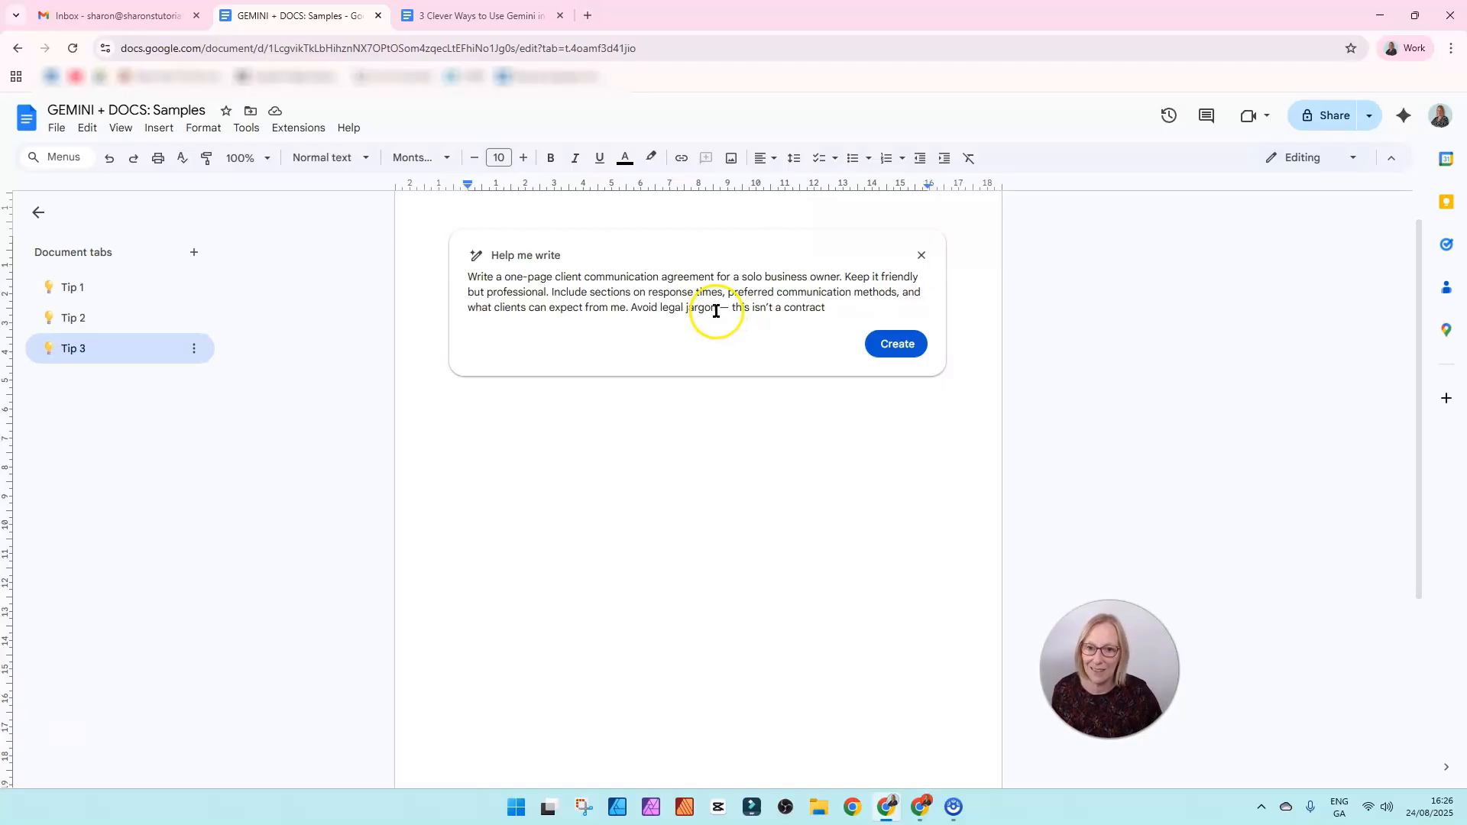
{"action": "left_click", "coordinate": [899, 346]}
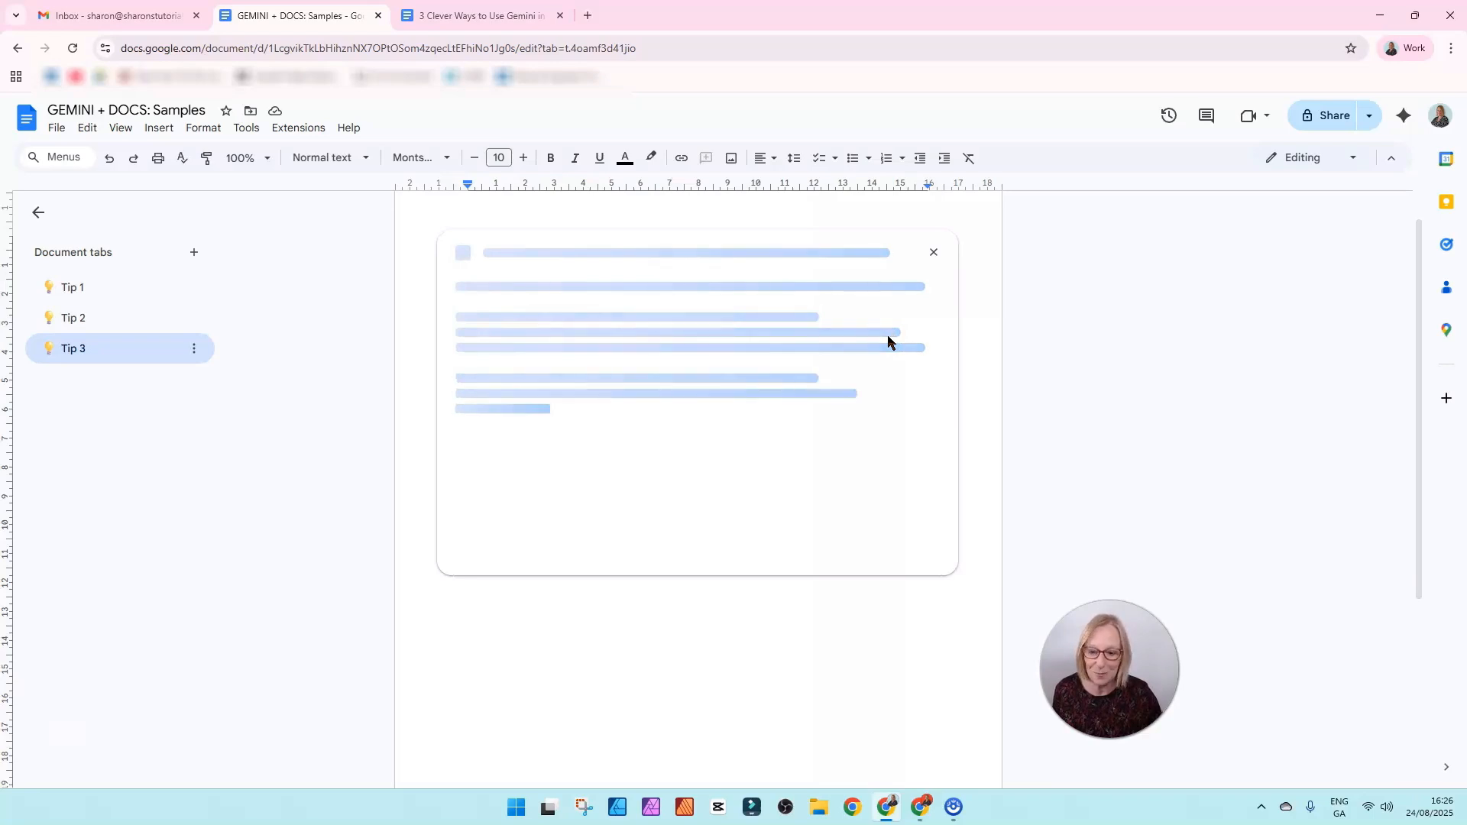
- Review the generated communication agreement, insert it into the Tip 3 page and read through the inserted sections
{"action": "scroll", "coordinate": [814, 383], "scroll_direction": "down", "scroll_amount": 10}
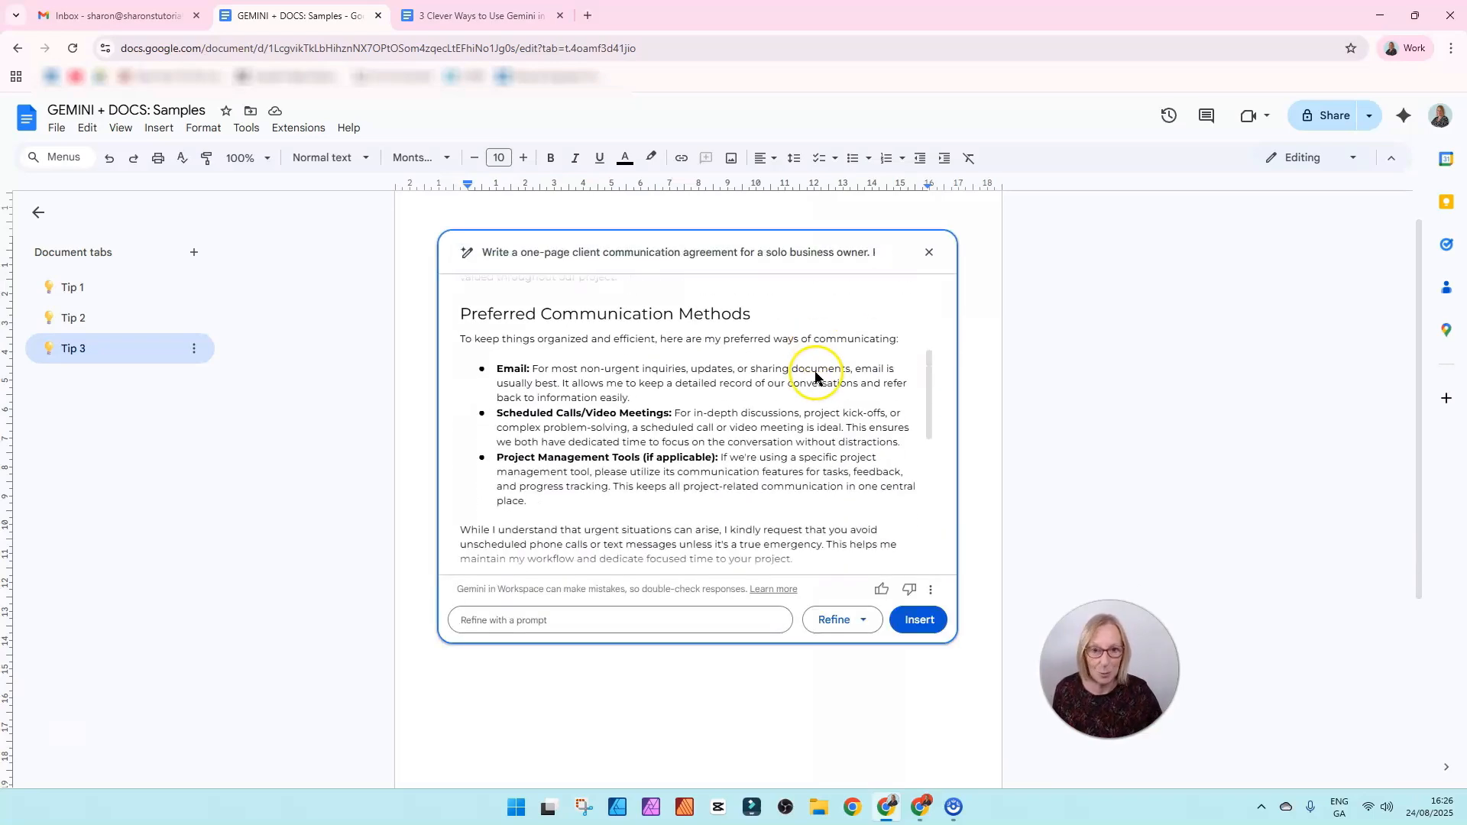
{"action": "scroll", "coordinate": [819, 377], "scroll_direction": "up", "scroll_amount": 12}
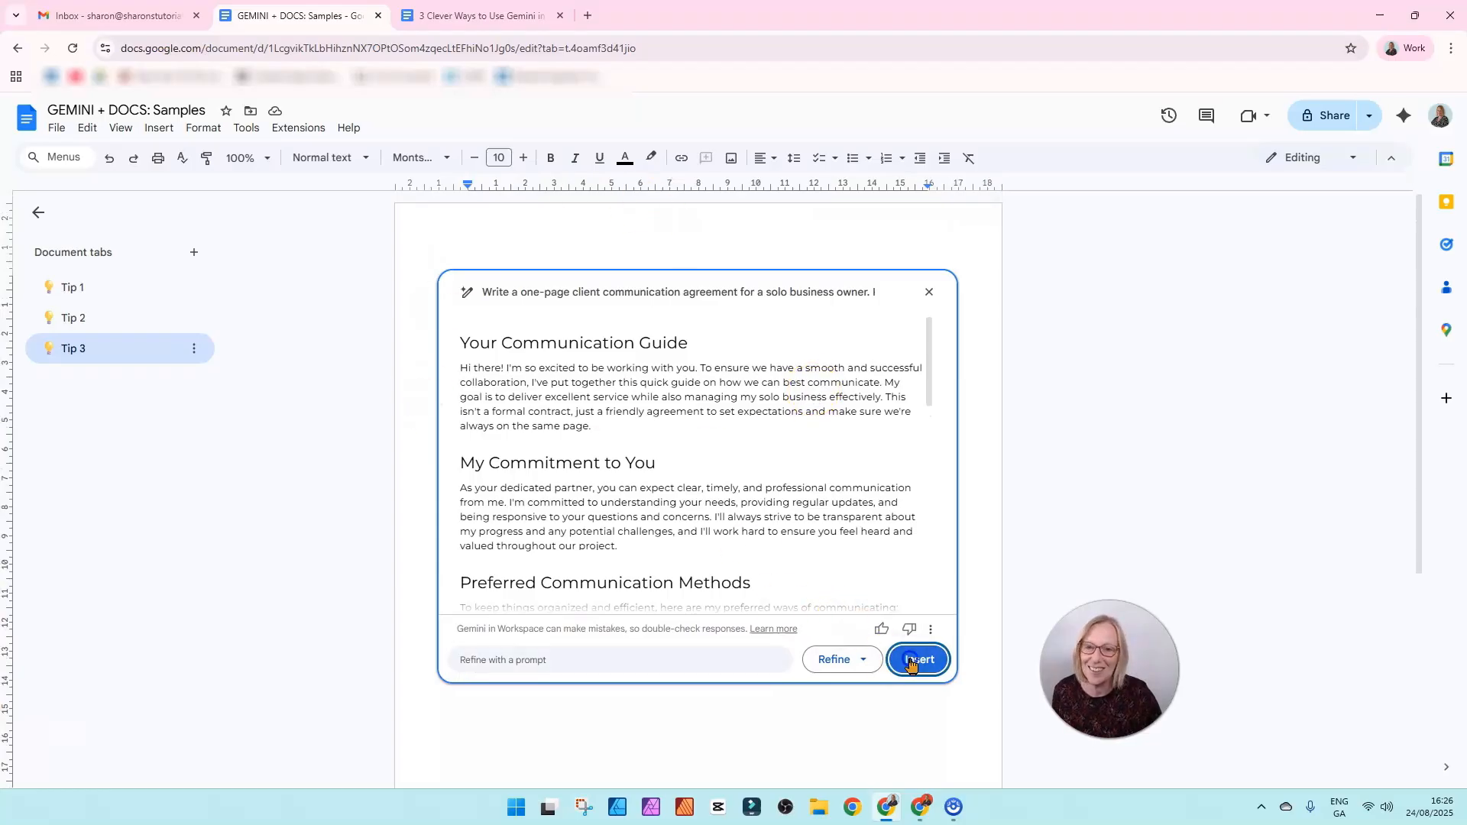
{"action": "left_click", "coordinate": [920, 659]}
{"action": "scroll", "coordinate": [823, 537], "scroll_direction": "up", "scroll_amount": 12}
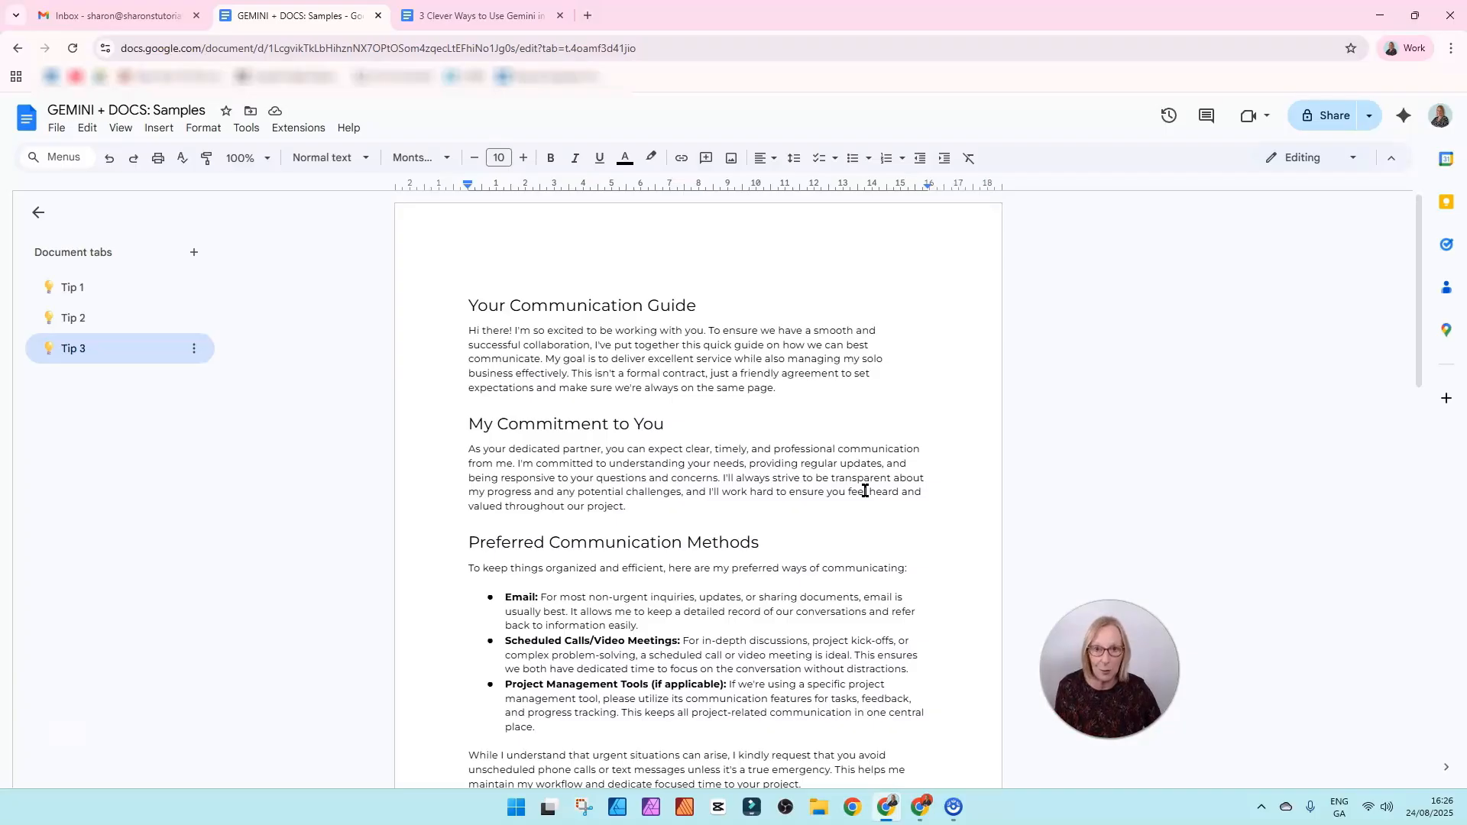
{"action": "scroll", "coordinate": [864, 490], "scroll_direction": "down", "scroll_amount": 3}
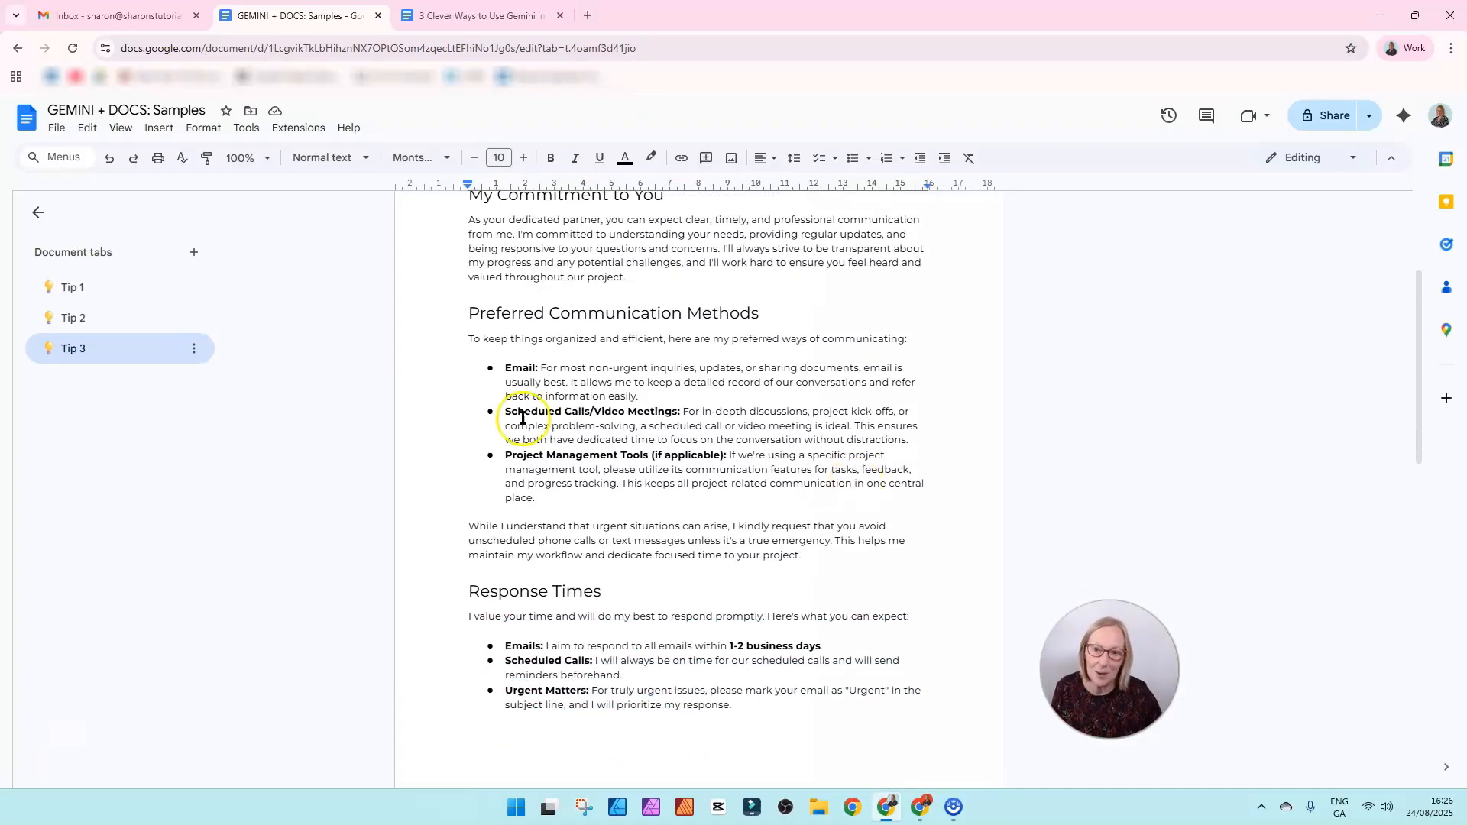